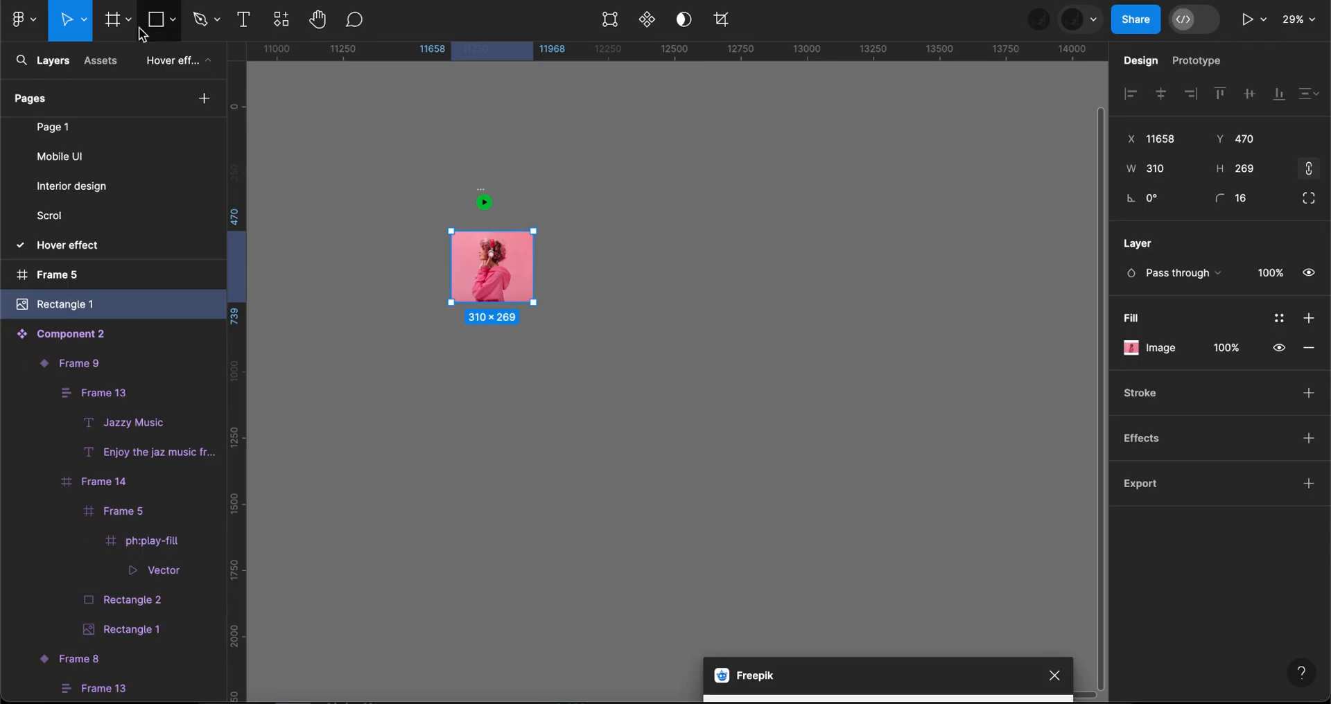
# - Add a MacBook Pro 16" frame (1728 × 1117) and place it beside the headphone photo, level with the play button
pyautogui.click(128, 20)
pyautogui.click(125, 63)
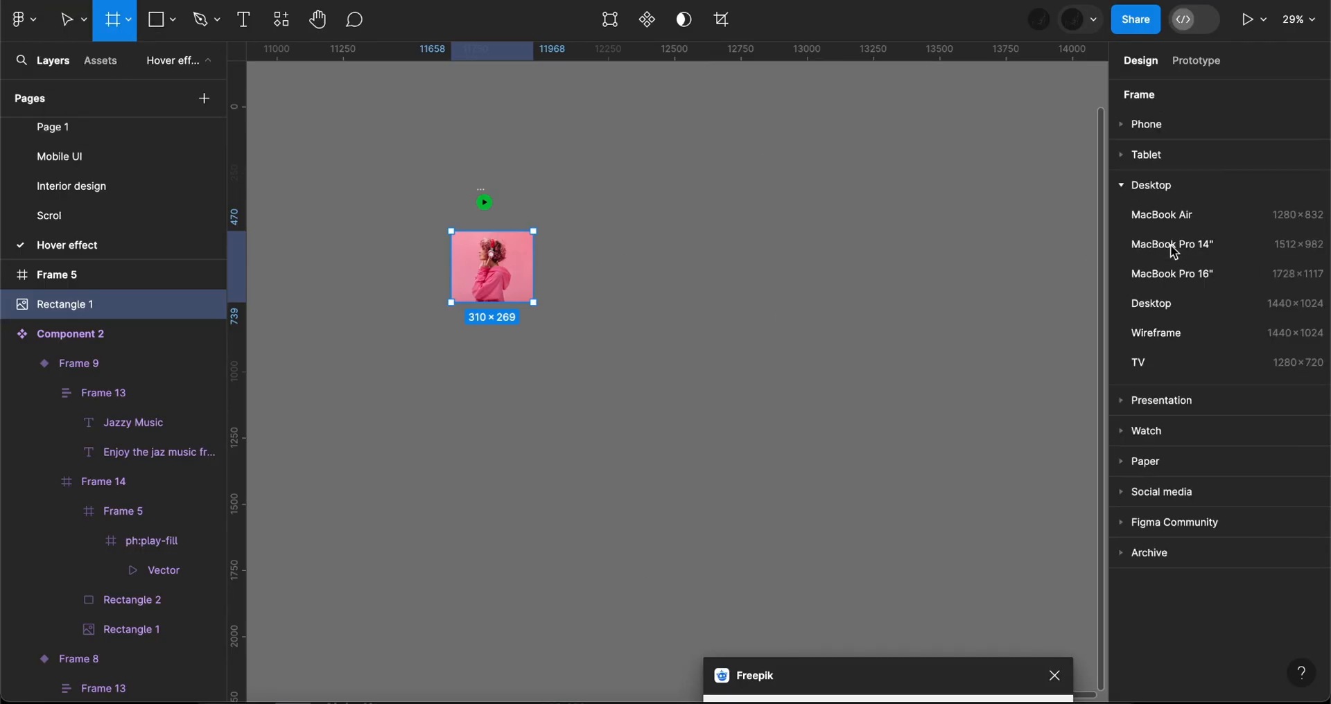
pyautogui.click(1187, 276)
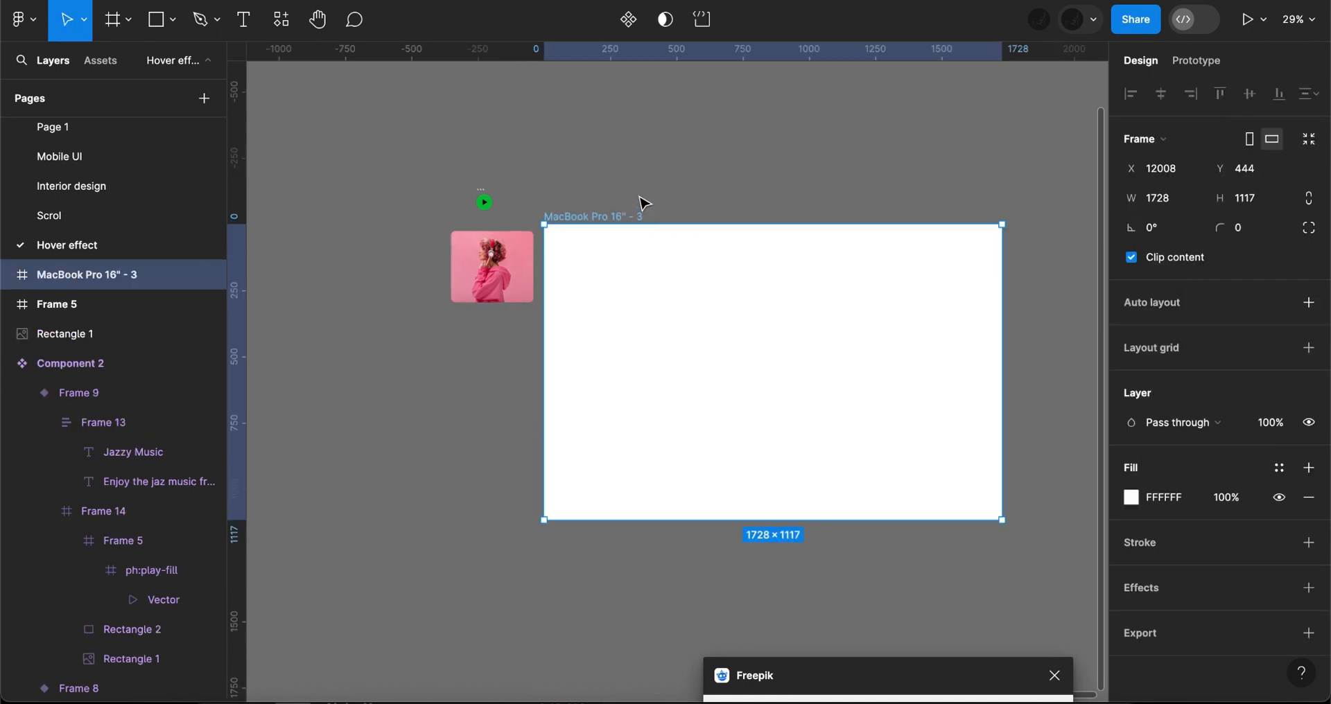
pyautogui.moveTo(644, 226); pyautogui.dragTo(643, 202)
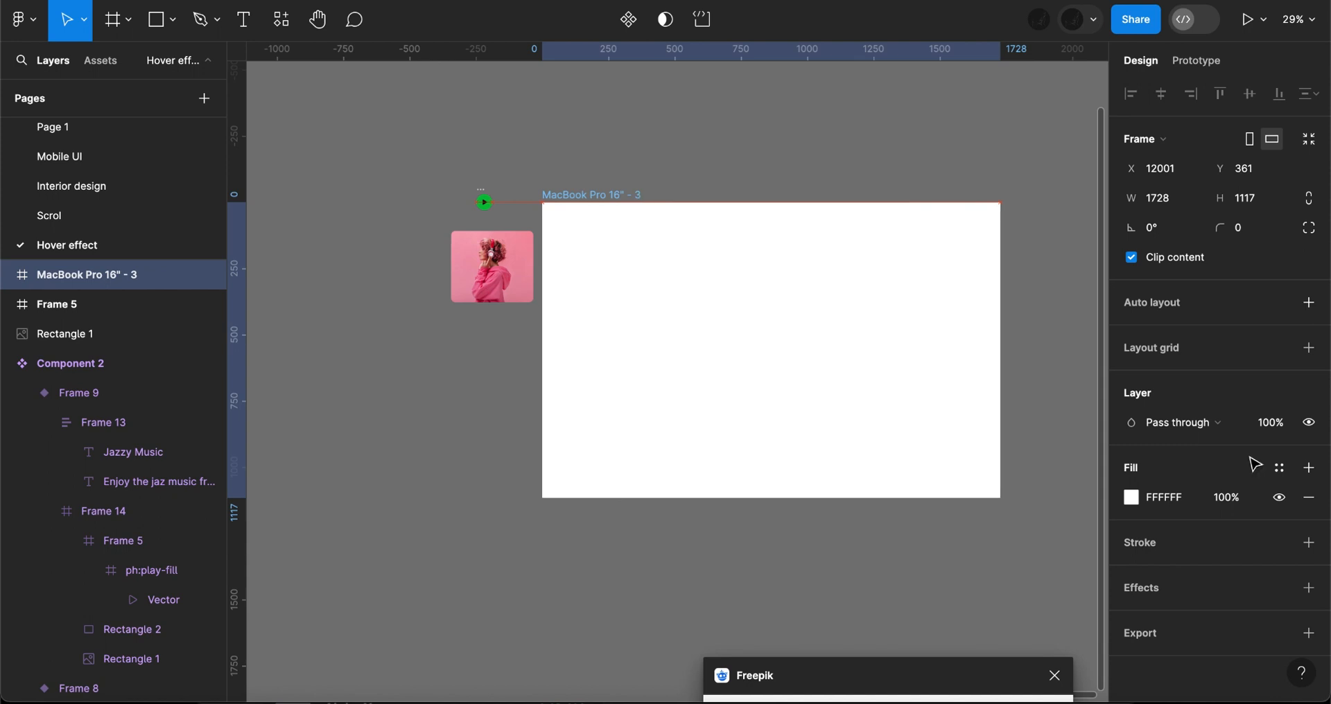
# - Fill the MacBook Pro 16" frame with 252525 and apply the Web grid style to it
pyautogui.click(1164, 497)
pyautogui.write('252525')
pyautogui.press('Return')
pyautogui.click(1279, 347)
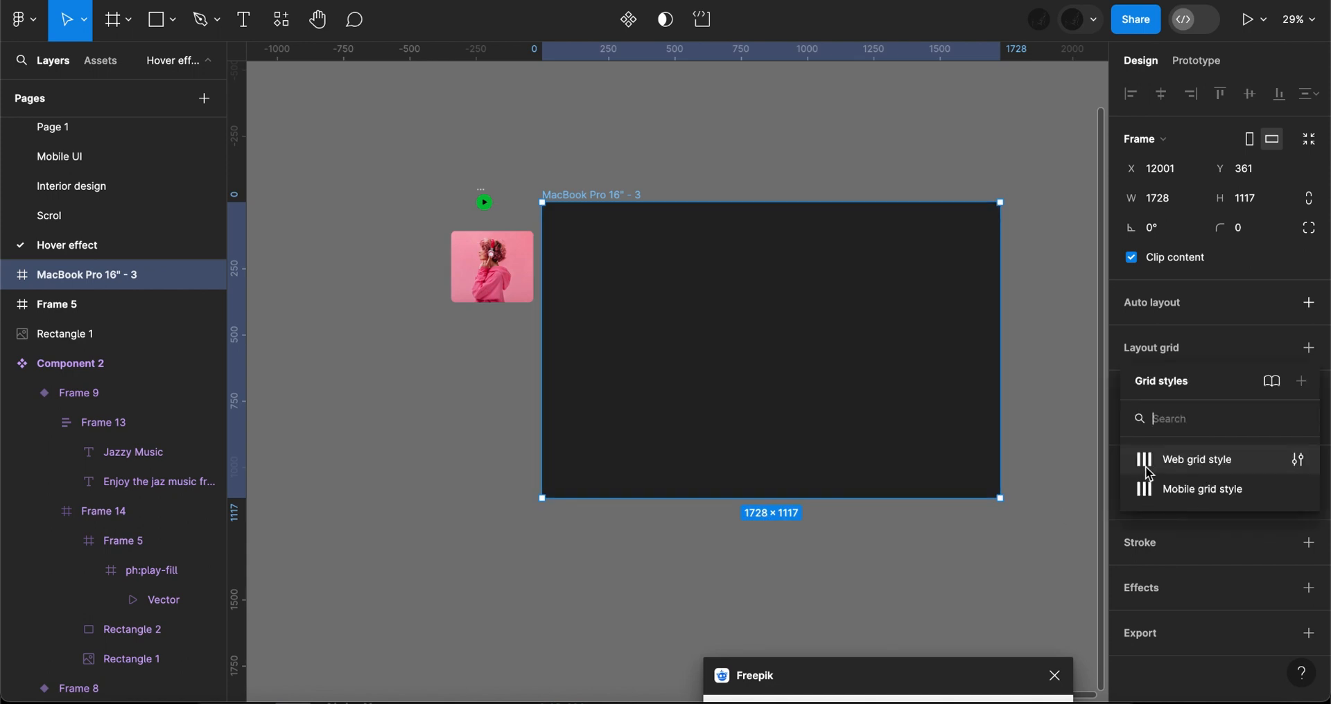
pyautogui.click(1145, 466)
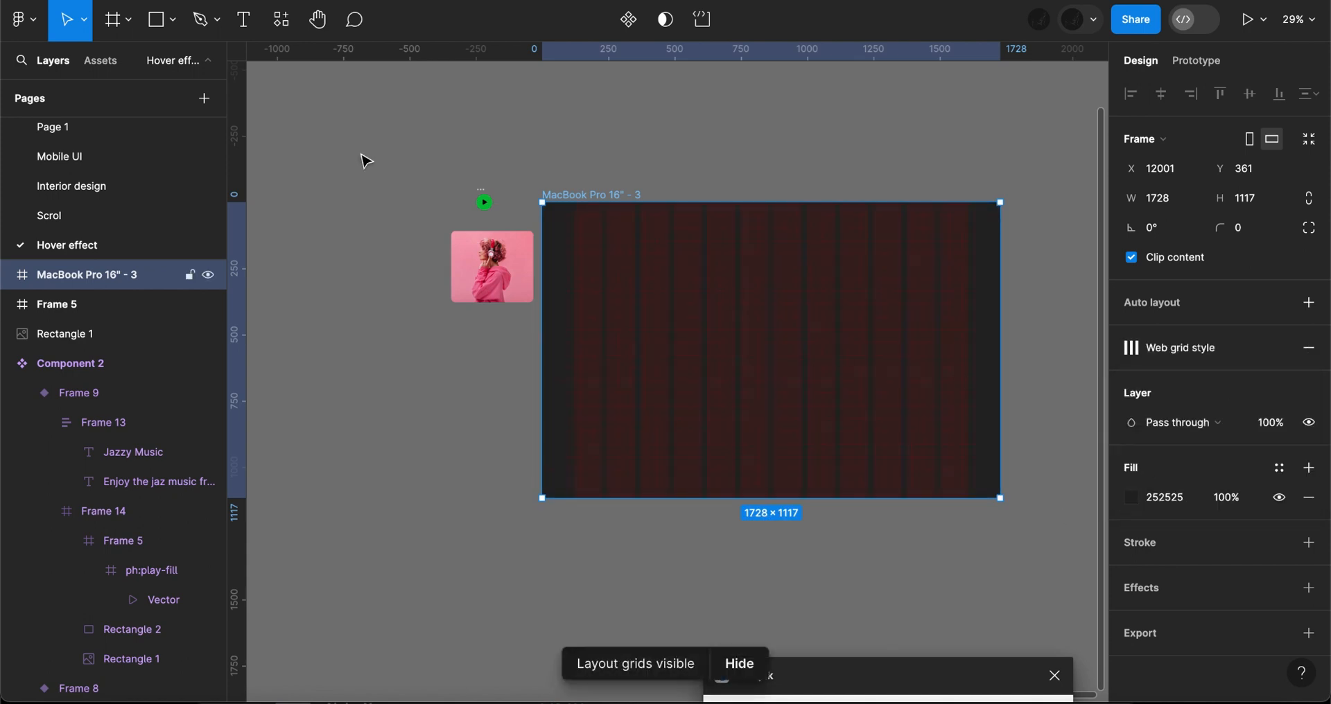
# - Draw a 342 × 420 card frame at the first grid column and place a duplicate beside it
pyautogui.click(129, 20)
pyautogui.click(174, 64)
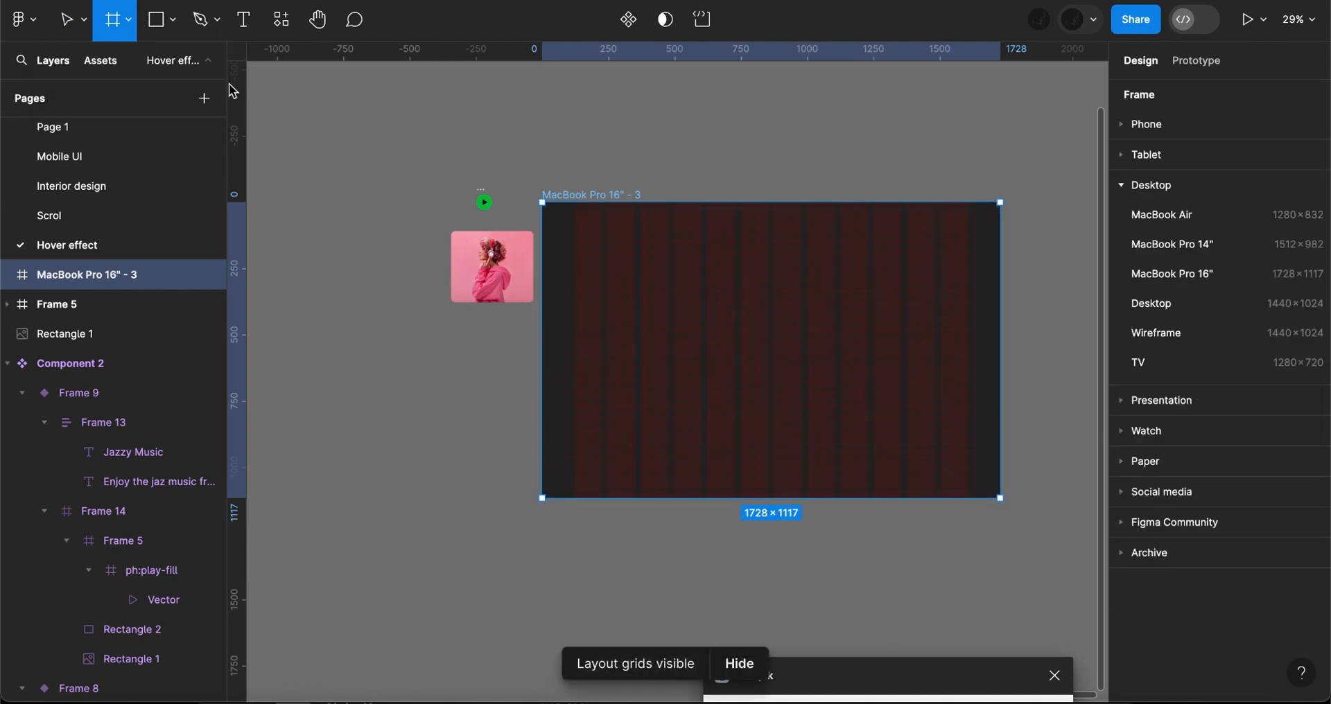
pyautogui.scroll(3, 574, 213)
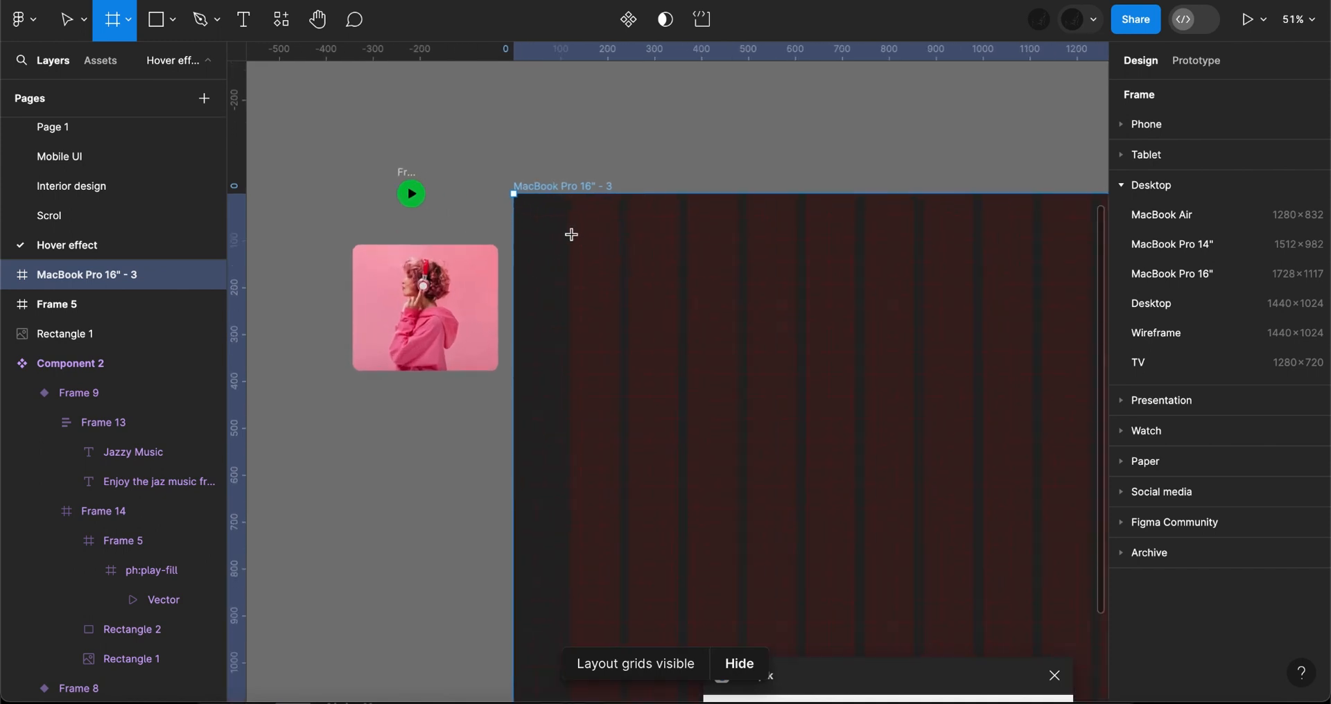
pyautogui.moveTo(570, 239); pyautogui.dragTo(743, 419)
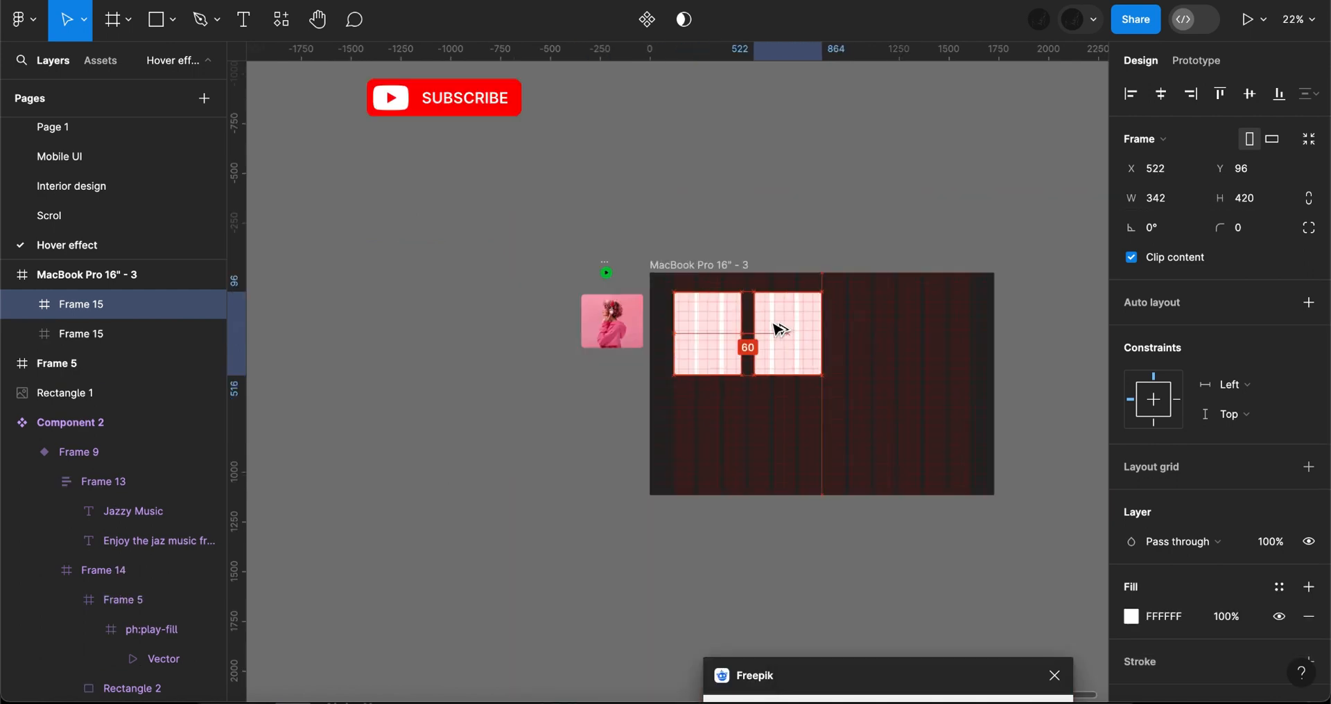
pyautogui.moveTo(780, 330); pyautogui.dragTo(779, 330)
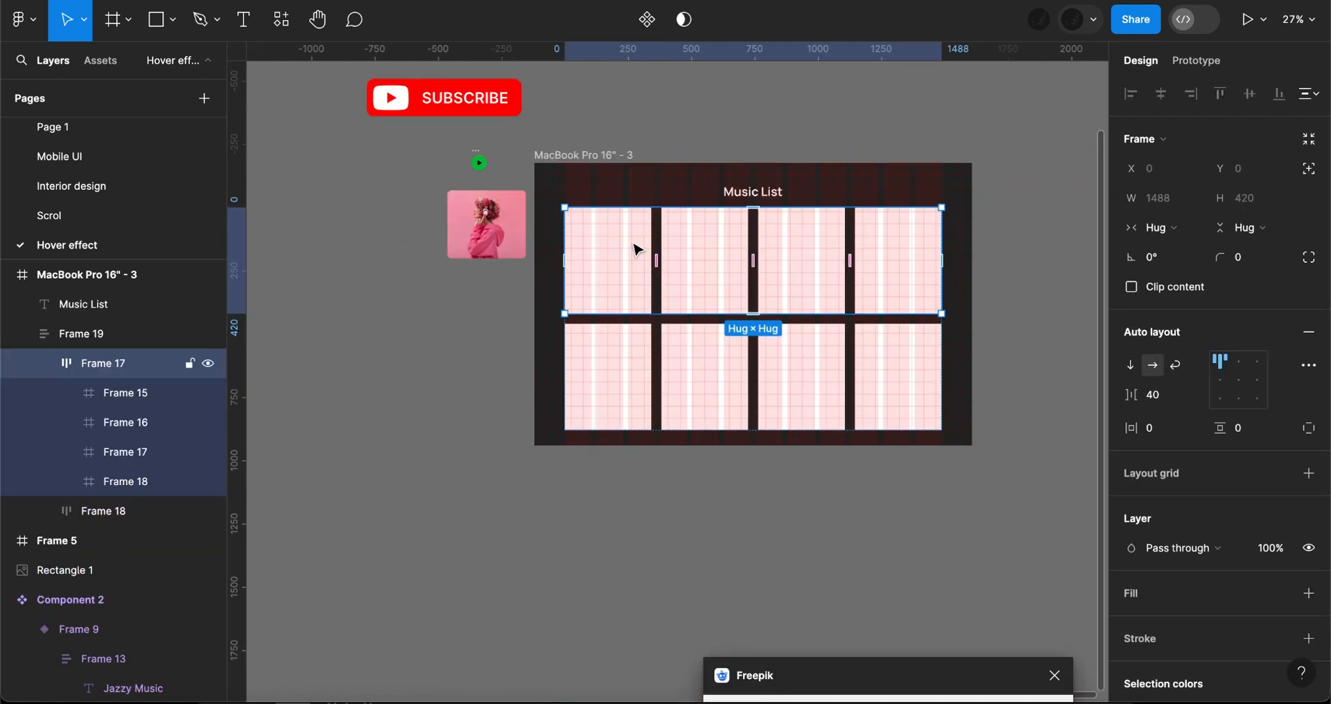
# - Place a copy of the first card frame on the canvas below the main frame and fill it with 1E1E1E
pyautogui.click(635, 250)
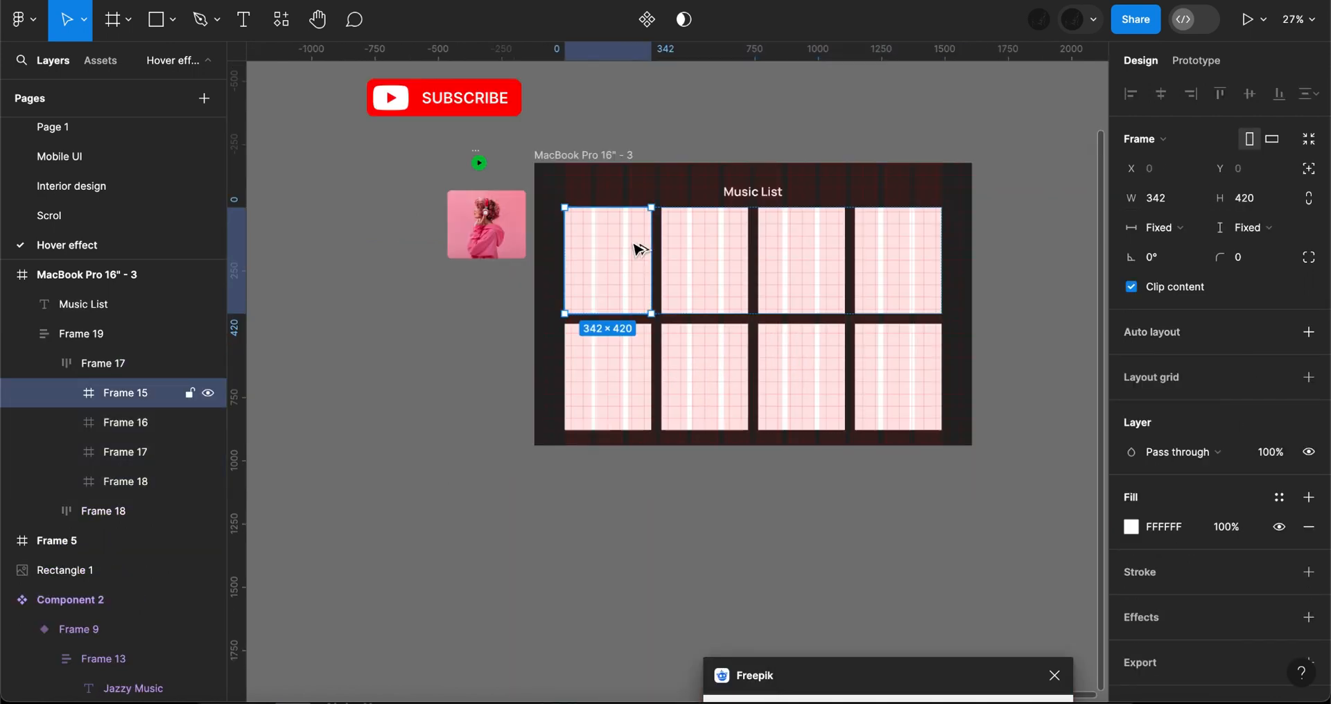
pyautogui.moveTo(639, 250); pyautogui.dragTo(638, 540)
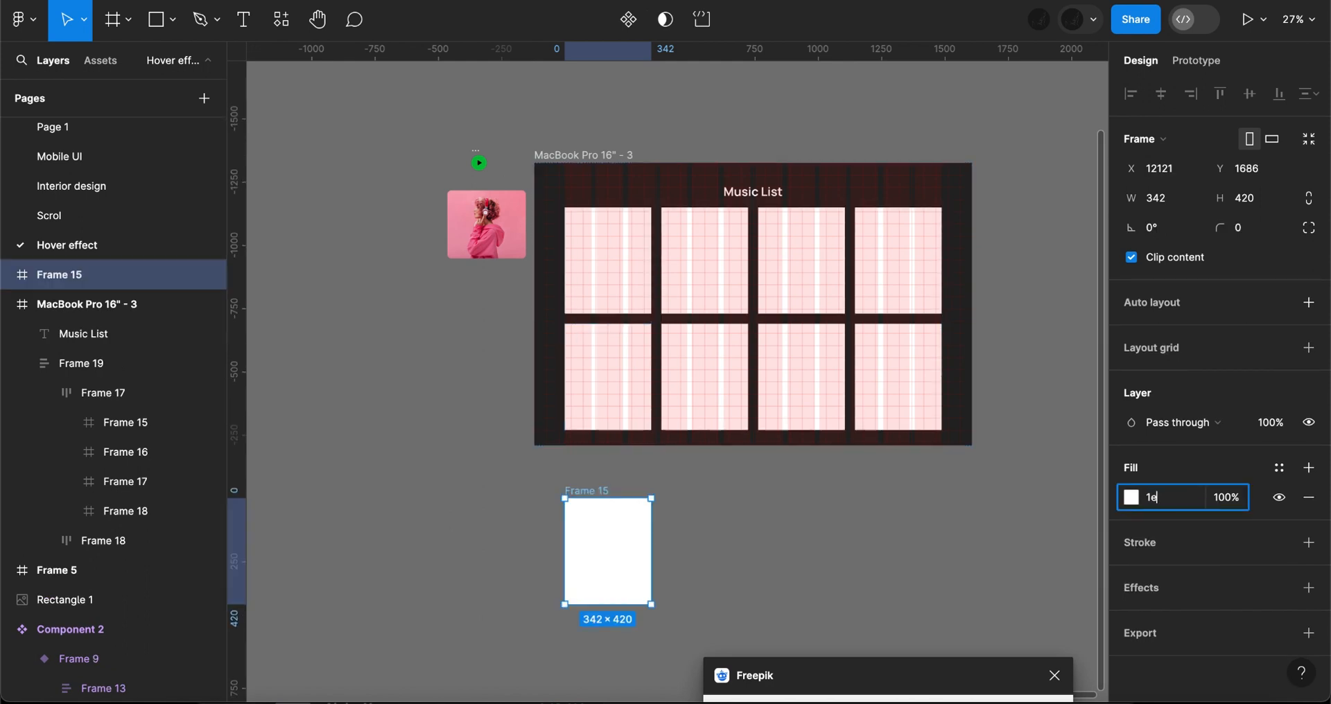
pyautogui.press('Return')
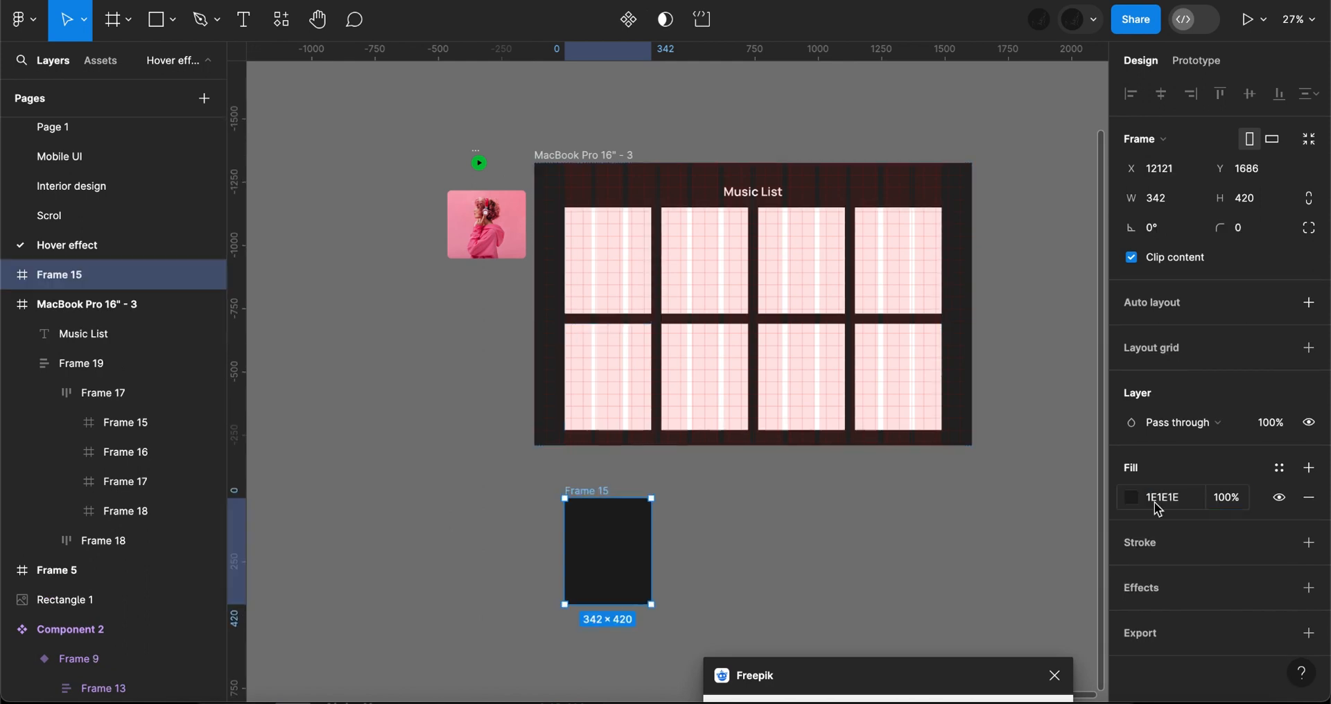
# - Move the headphone photo into the dark card frame
pyautogui.click(481, 246)
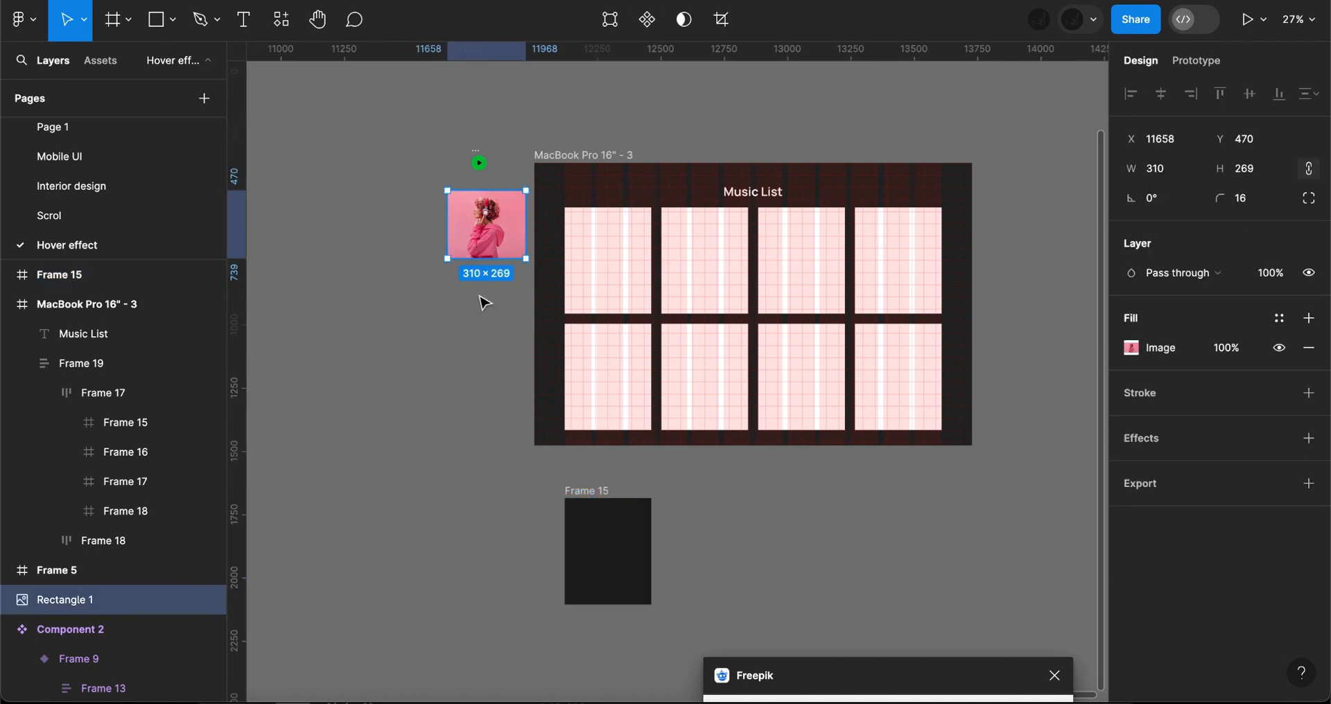
pyautogui.moveTo(484, 231); pyautogui.dragTo(600, 546)
pyautogui.scroll(5, 598, 543)
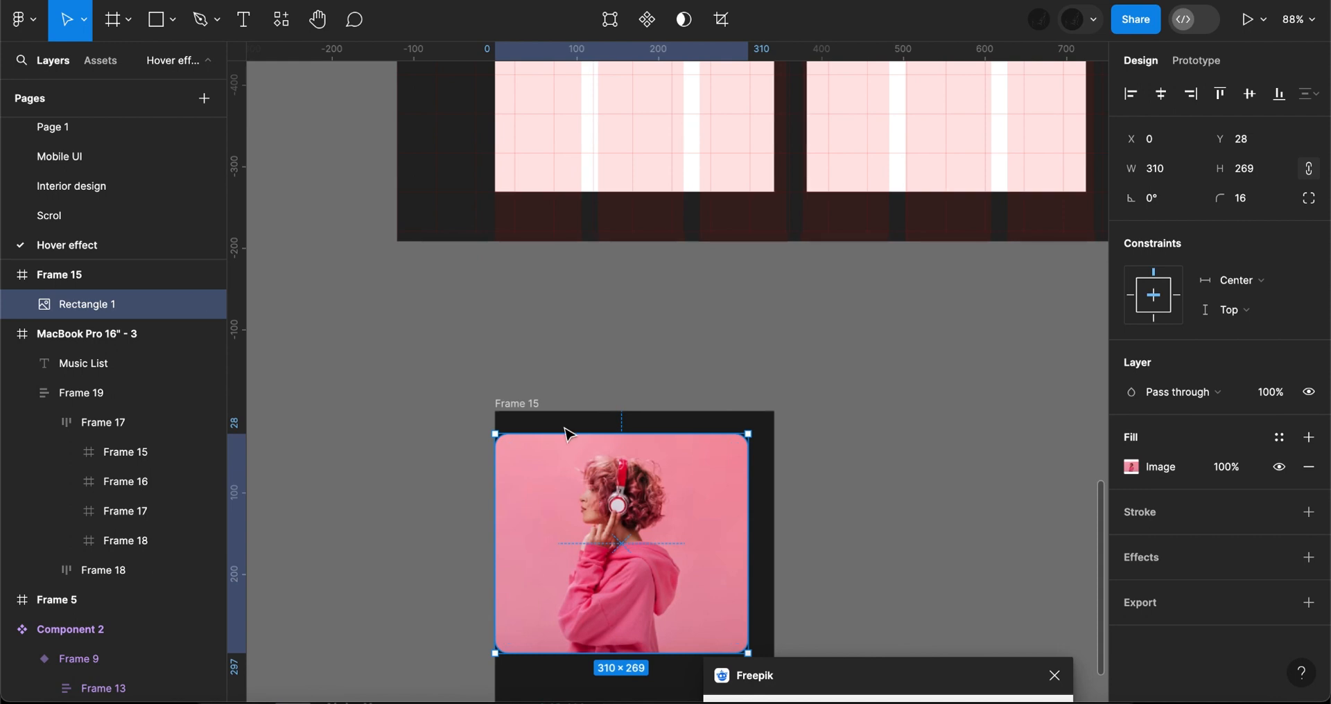
pyautogui.scroll(-2, 512, 367)
pyautogui.hscroll(1, 513, 367)
# - Round the card's corners to 24 and position the photo at X 16, Y 16 inside it
pyautogui.click(470, 337)
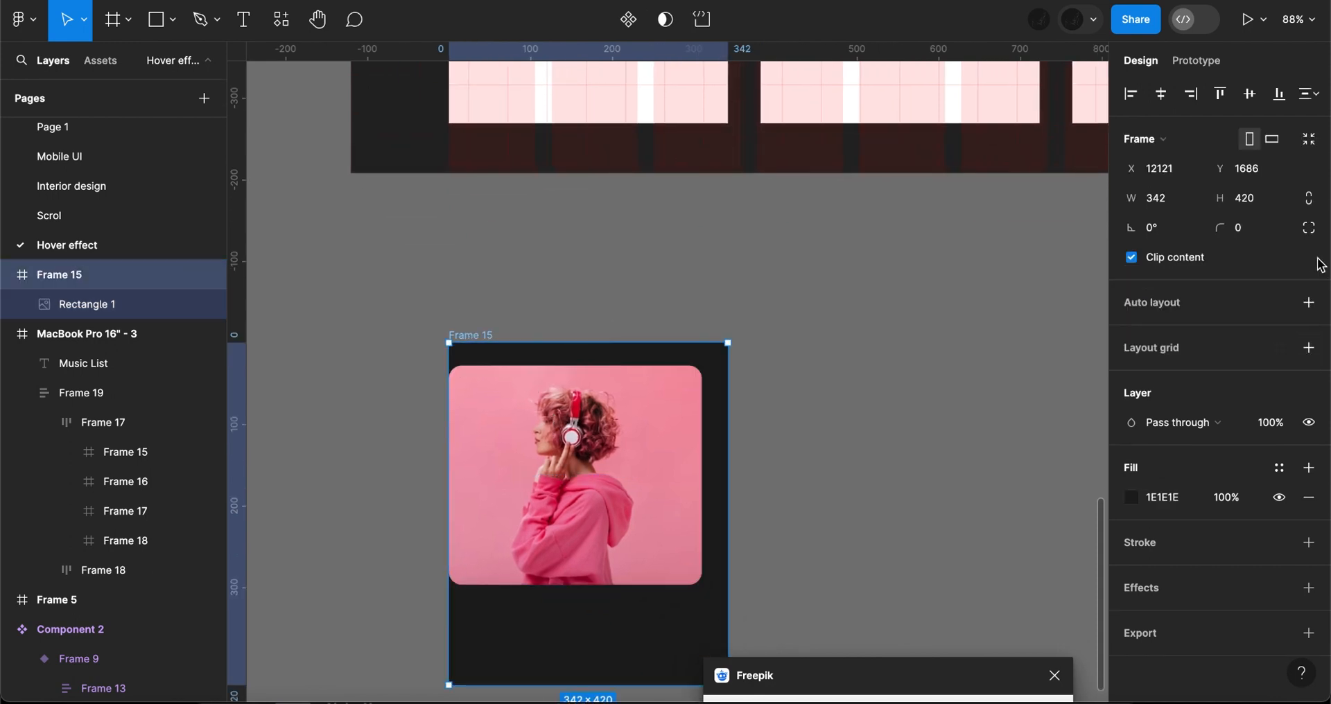
pyautogui.click(1256, 229)
pyautogui.write('20')
pyautogui.press('Return')
pyautogui.click(591, 429)
pyautogui.scroll(-3, 734, 454)
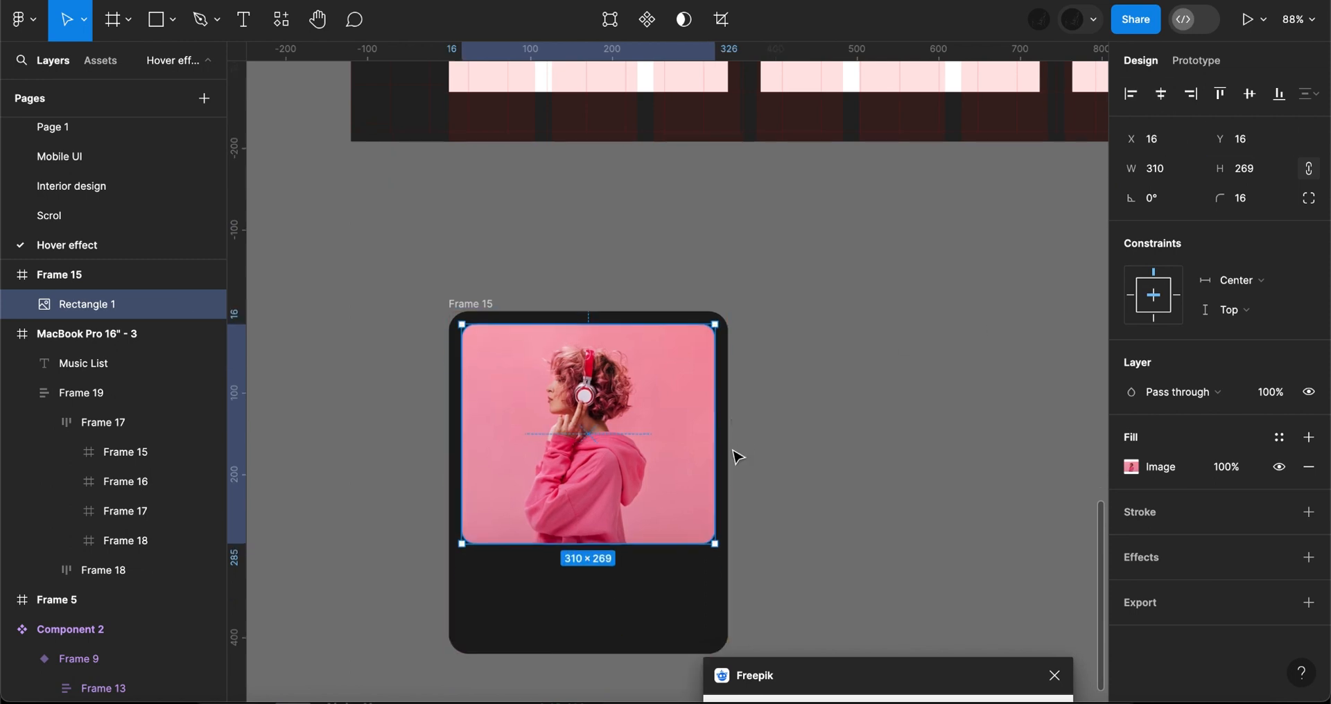
# - Add the title "Jazzy Music" and the description "Enjoy the jazz music from the world best." below the photo
pyautogui.press('t')
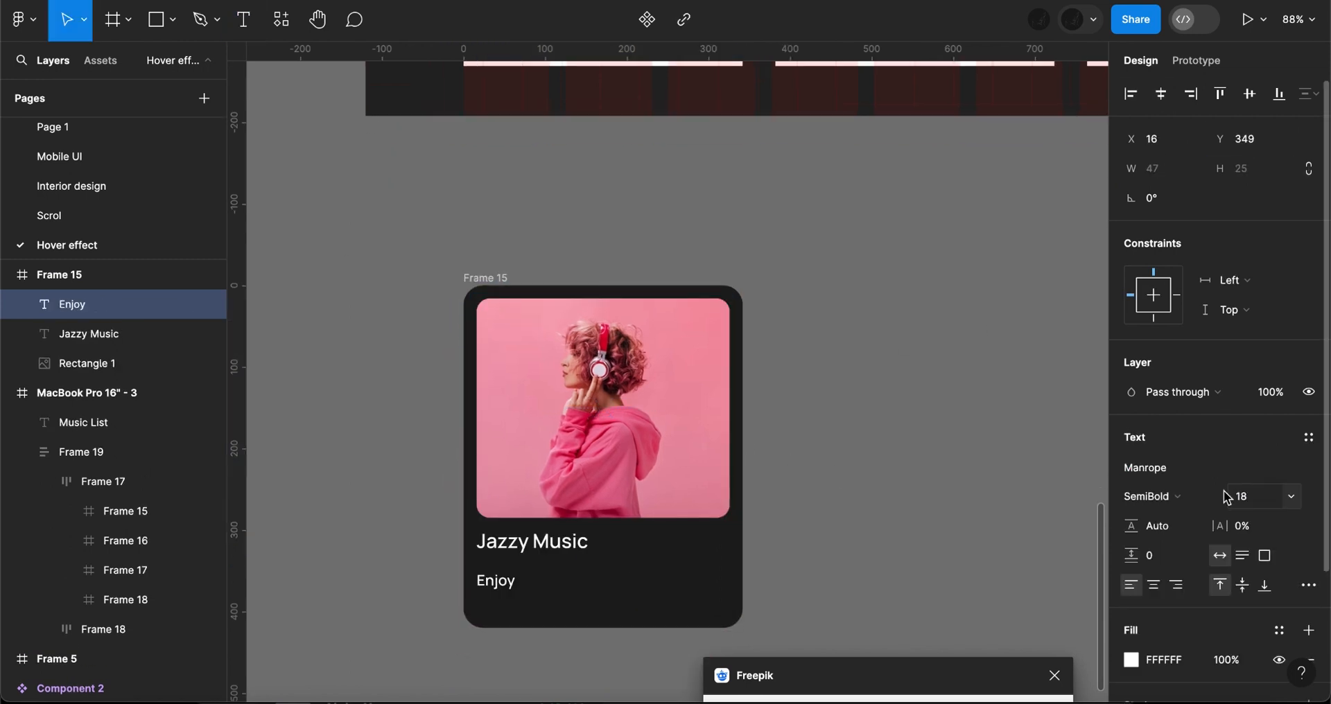
pyautogui.write('the jazz music from the world best.')
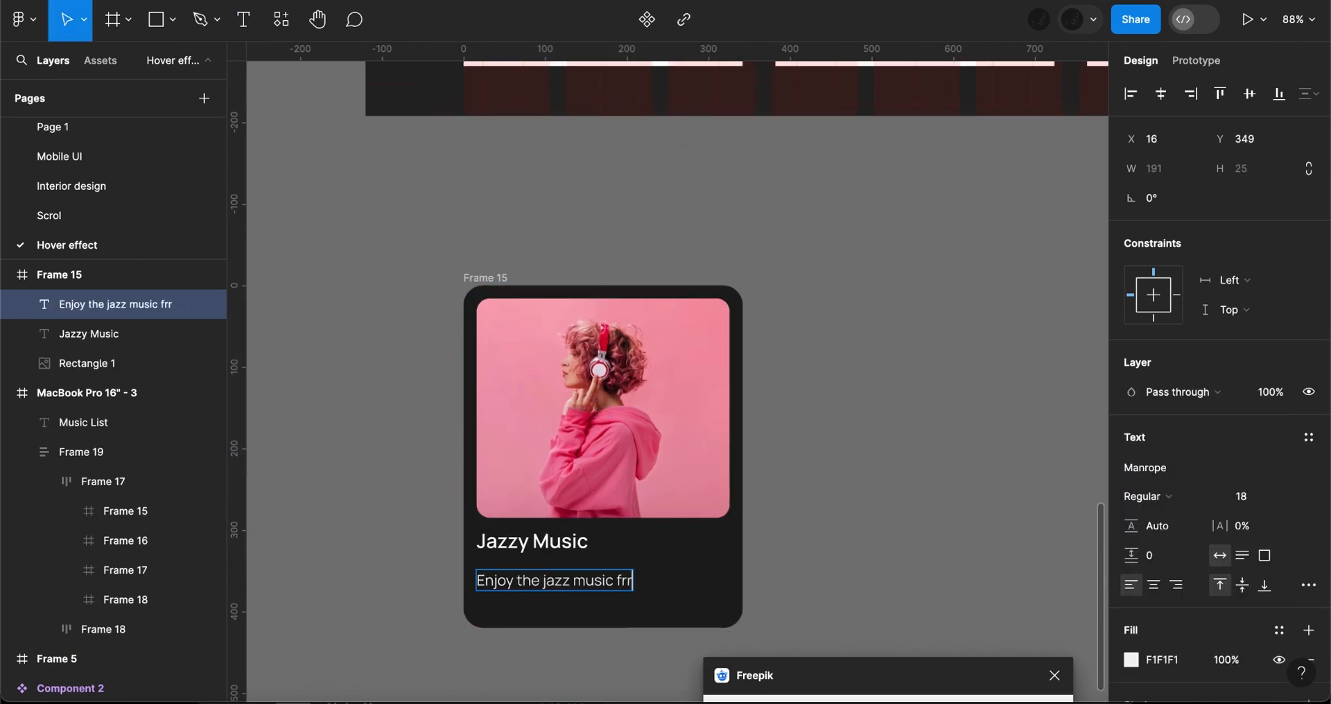
pyautogui.press('Escape')
# - Put the title and description into a vertical auto layout with spacing 8 and nudge it slightly down
pyautogui.keyDown('shift'); pyautogui.click(532, 541); pyautogui.keyUp('shift')
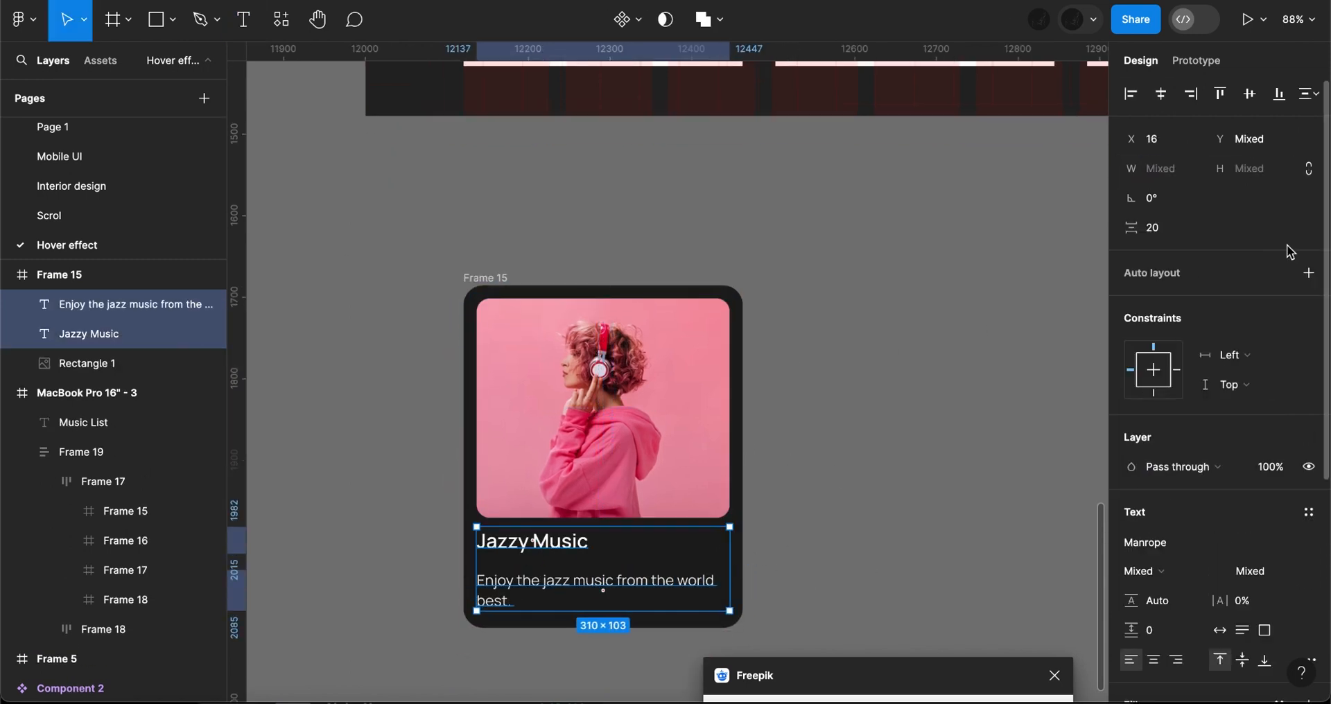
pyautogui.hotkey('shift', 'a')
pyautogui.scroll(-1, 808, 563)
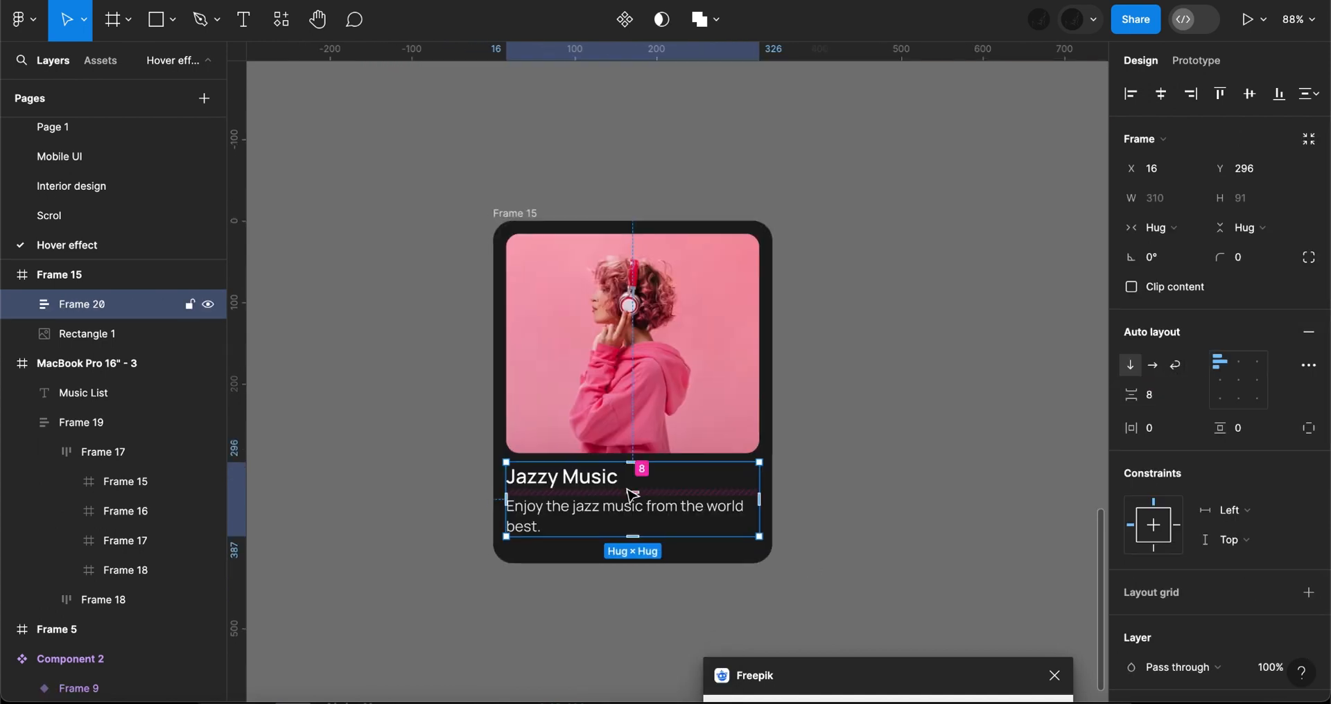
pyautogui.press('Down')
pyautogui.press('Down')
pyautogui.press('Down')
pyautogui.press('Down')
pyautogui.press('Escape')
# - Wrap the card's photo in its own frame and set that frame's corner radius to 16
pyautogui.click(725, 416)
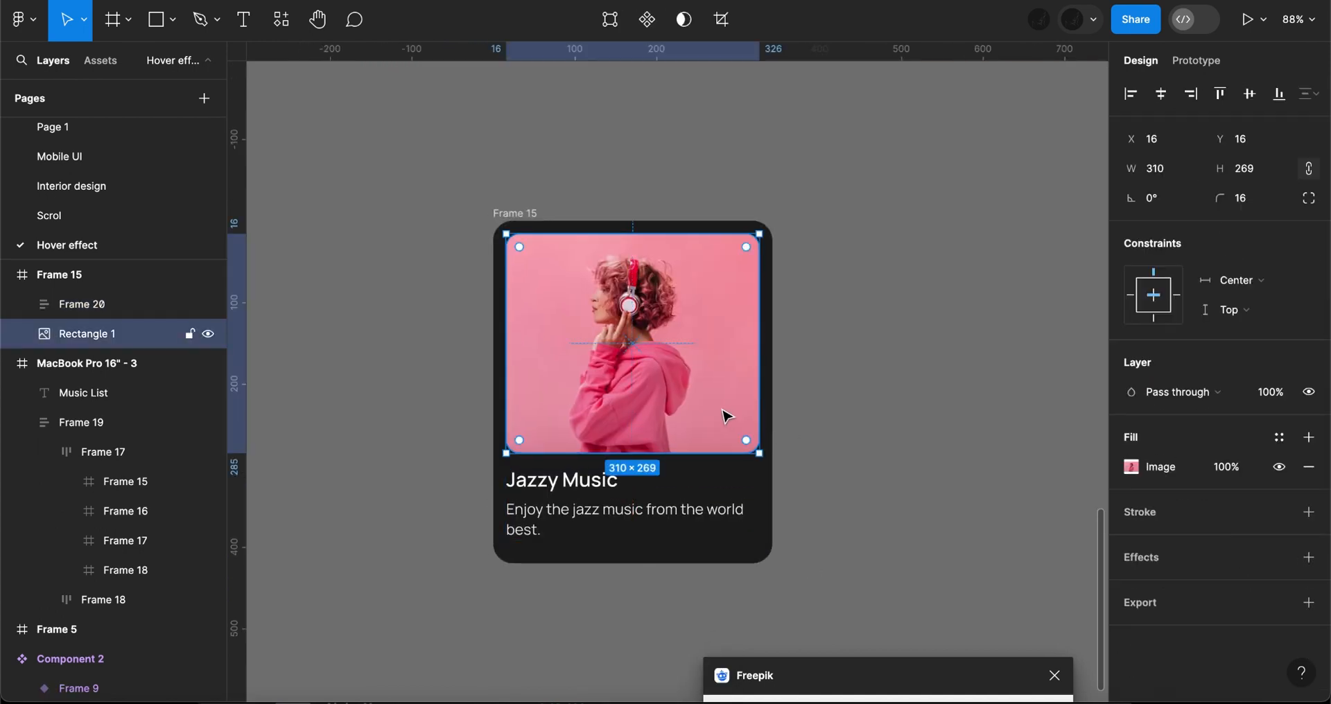
pyautogui.rightClick(722, 409)
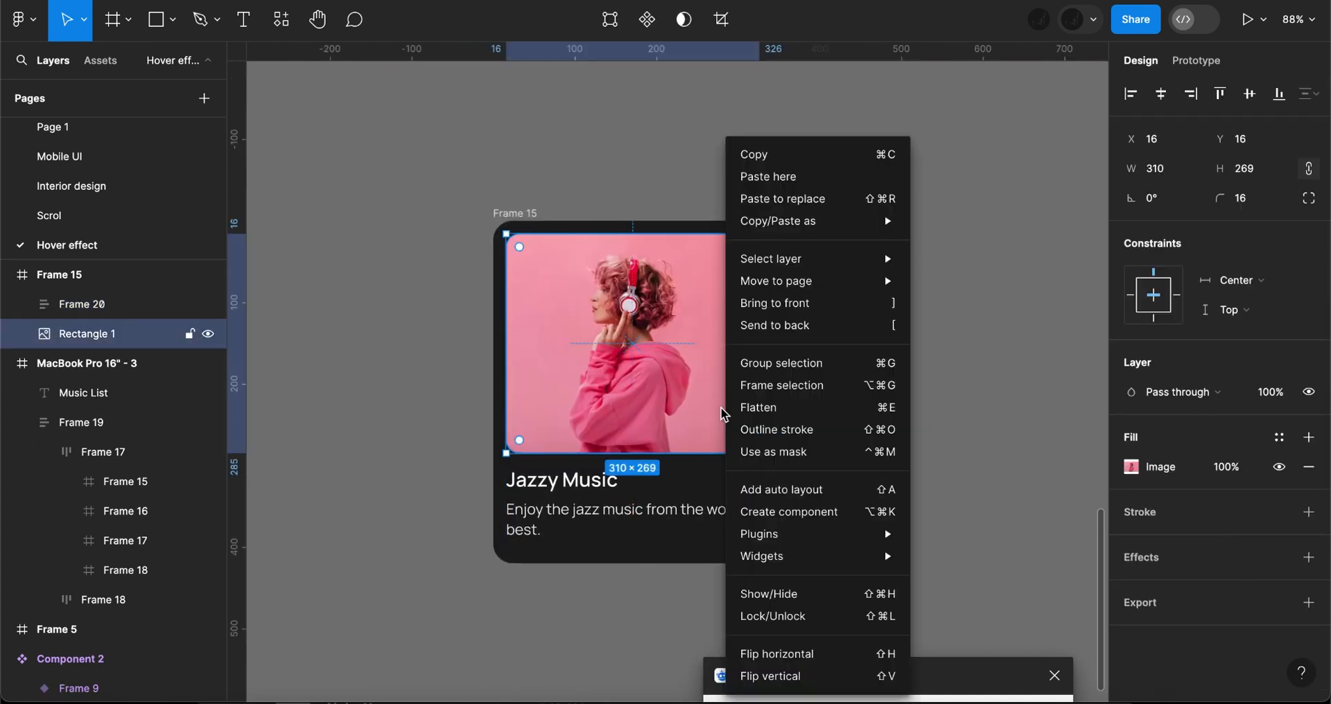
pyautogui.click(765, 391)
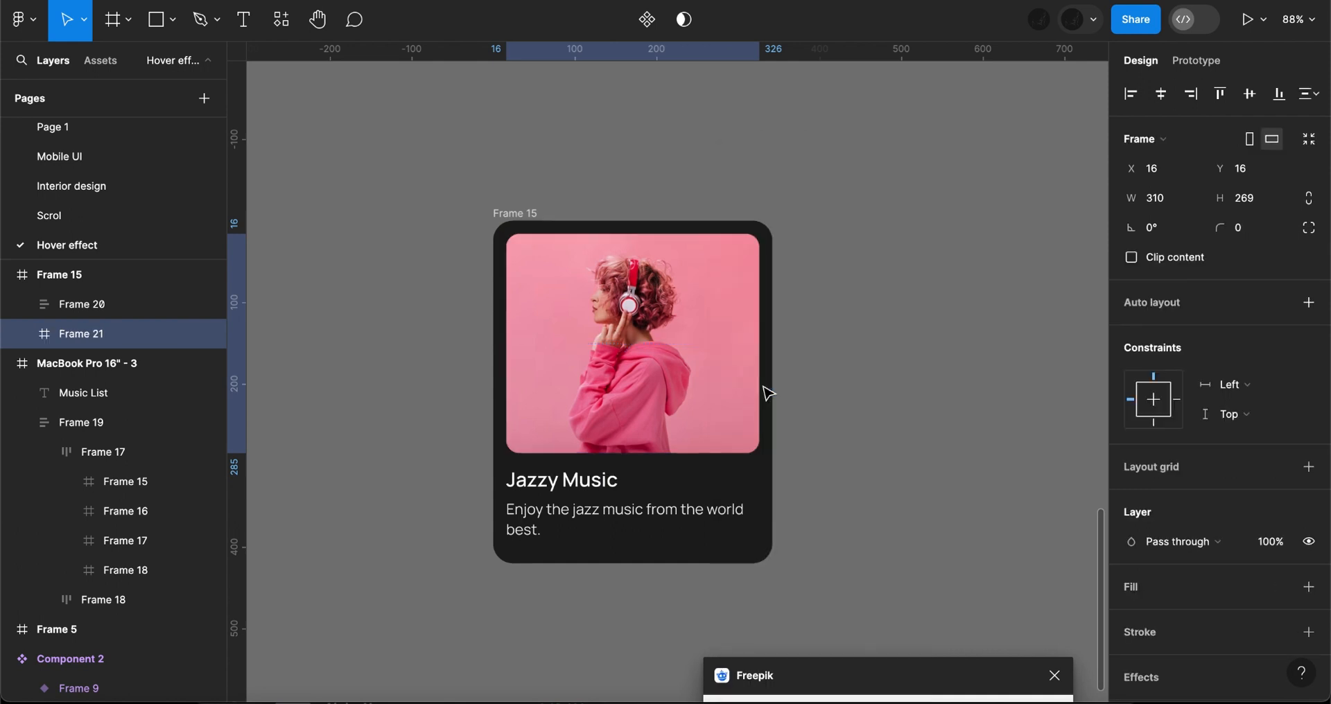
pyautogui.click(1248, 233)
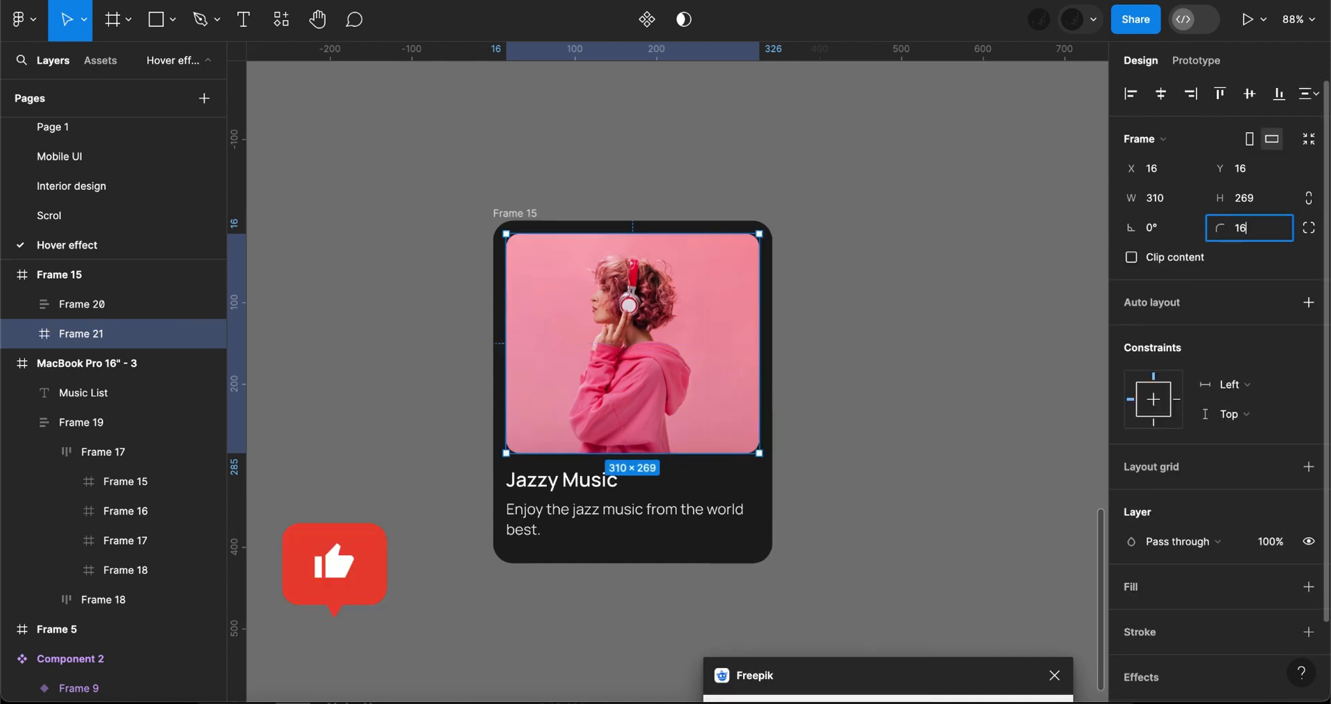
pyautogui.press('Return')
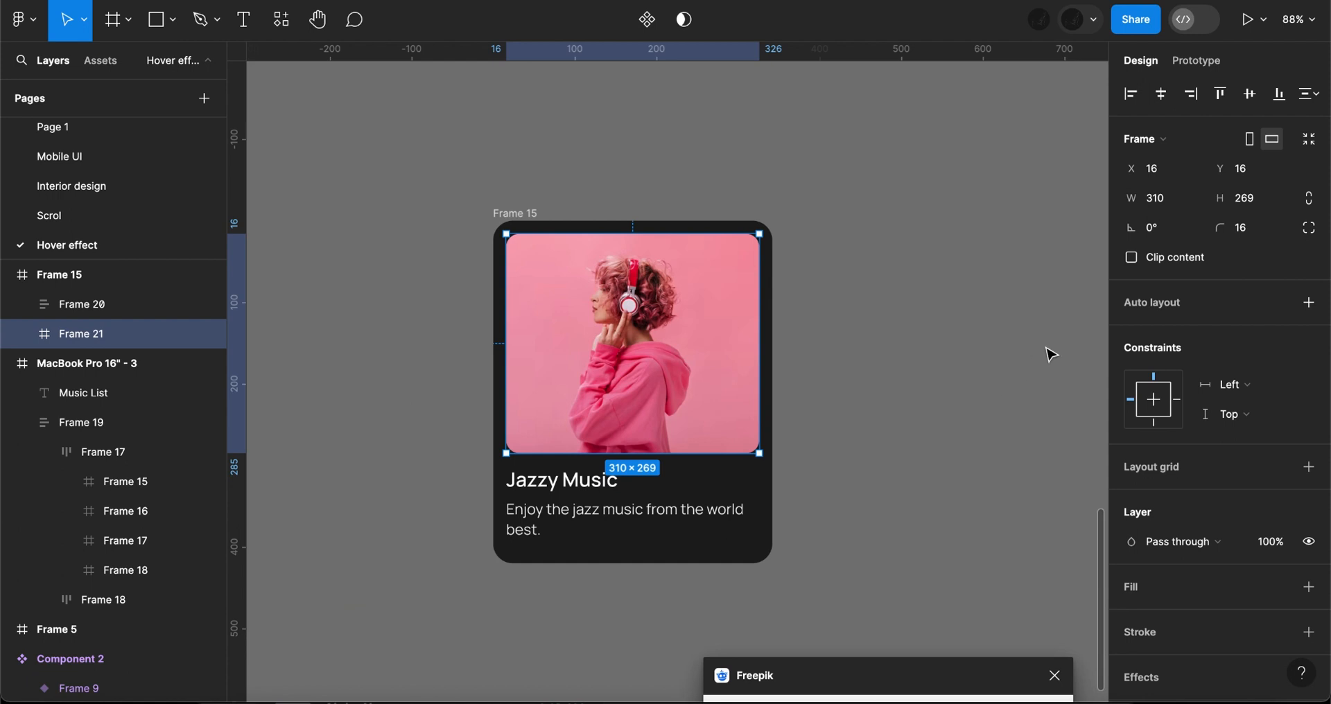
pyautogui.click(854, 369)
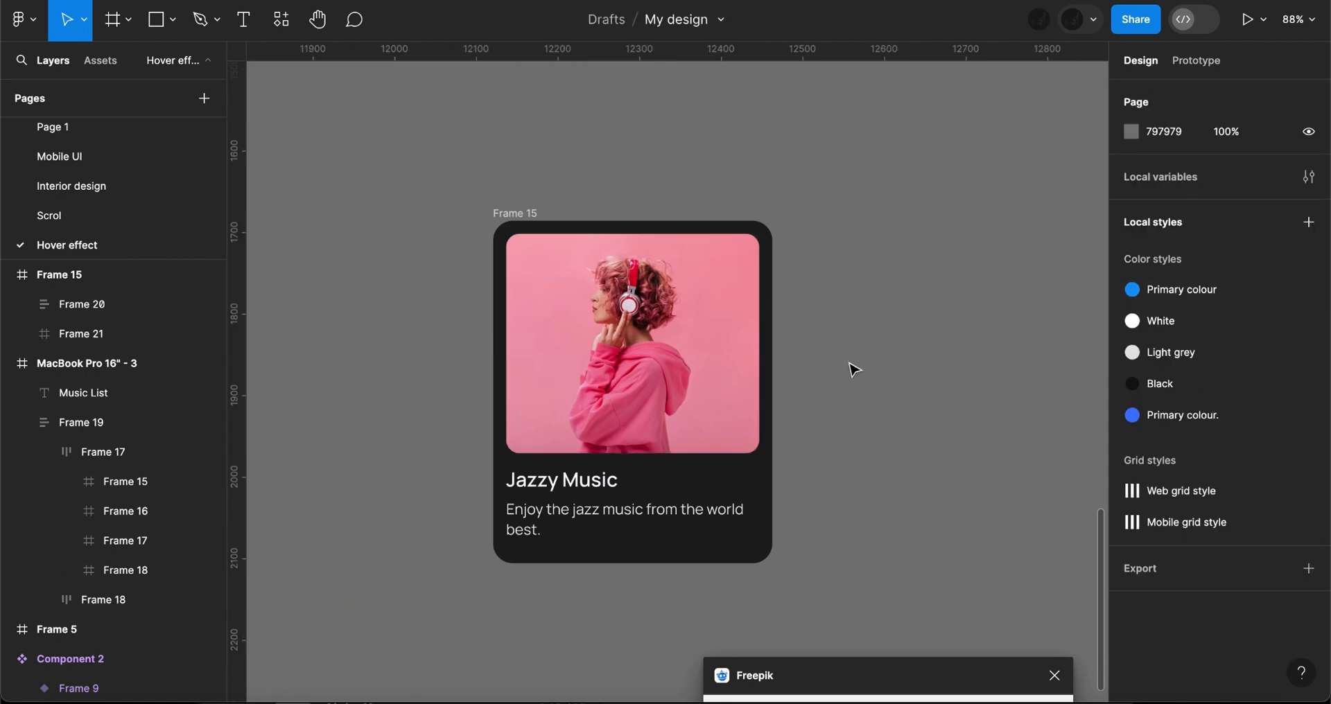
# - Move the green play button into the photo frame, near the photo's lower-right corner
pyautogui.click(521, 214)
pyautogui.scroll(-5, 602, 208)
pyautogui.scroll(7, 617, 206)
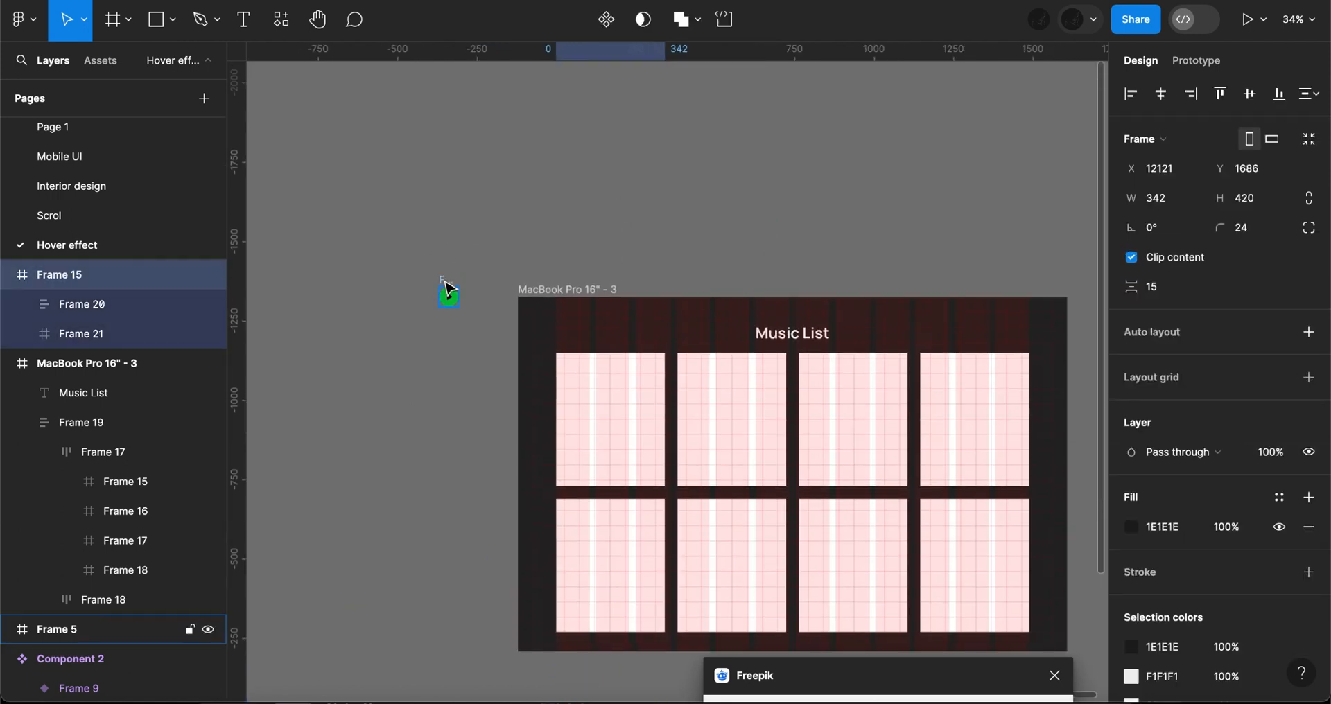
pyautogui.click(448, 297)
pyautogui.scroll(-1, 449, 296)
pyautogui.moveTo(552, 445); pyautogui.dragTo(649, 643)
pyautogui.scroll(-3, 651, 610)
# - Nudge the play button down over the photo's lower edge and turn on Clip content for the photo frame
pyautogui.press('Down')
pyautogui.press('Down')
pyautogui.press('Down')
pyautogui.press('Down')
pyautogui.press('Down')
pyautogui.press('Down')
pyautogui.press('Down')
pyautogui.press('Down')
pyautogui.press('Down')
pyautogui.press('Down')
pyautogui.press('Down')
pyautogui.press('Down')
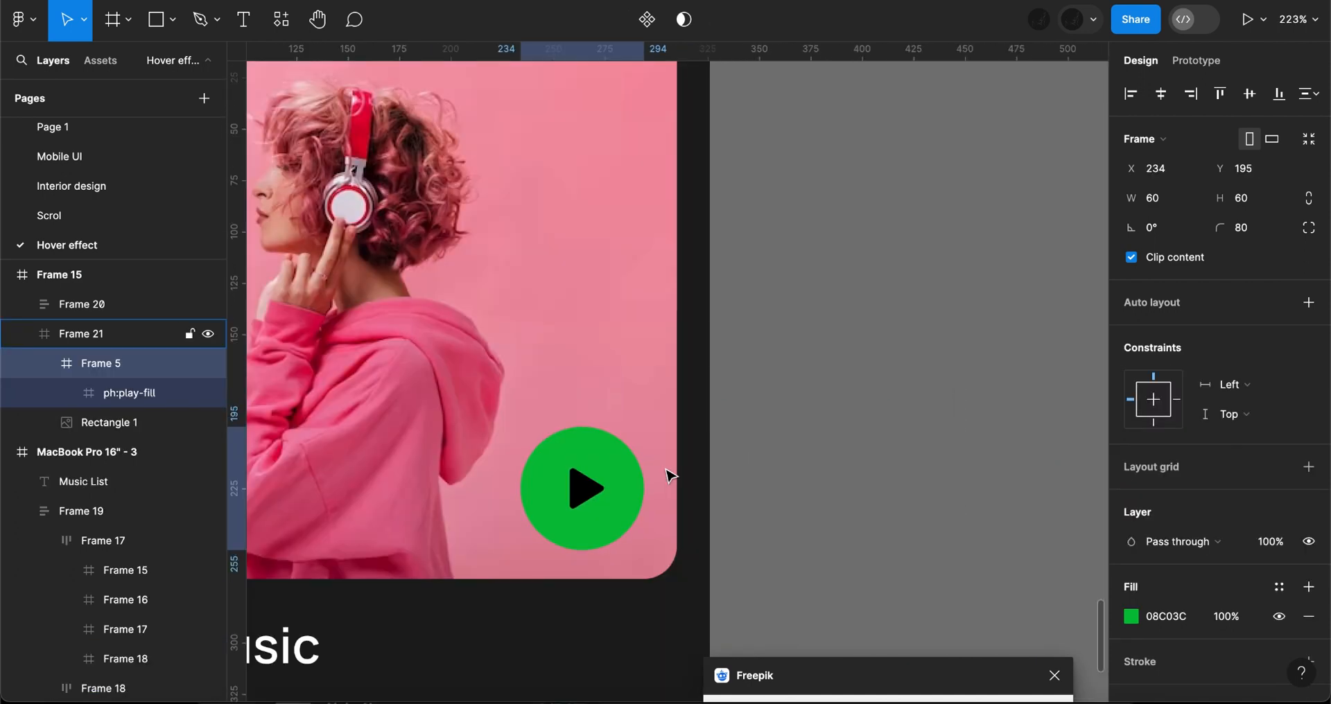
pyautogui.press('Down')
pyautogui.press('Down')
pyautogui.press('Down')
pyautogui.press('Down')
pyautogui.press('Down')
pyautogui.press('Down')
pyautogui.press('Down')
pyautogui.press('Down')
pyautogui.press('Down')
pyautogui.press('Down')
pyautogui.press('Down')
pyautogui.press('Down')
pyautogui.press('Down')
pyautogui.press('Down')
pyautogui.press('Down')
pyautogui.press('Down')
pyautogui.press('Down')
pyautogui.press('Down')
pyautogui.press('Down')
pyautogui.press('Down')
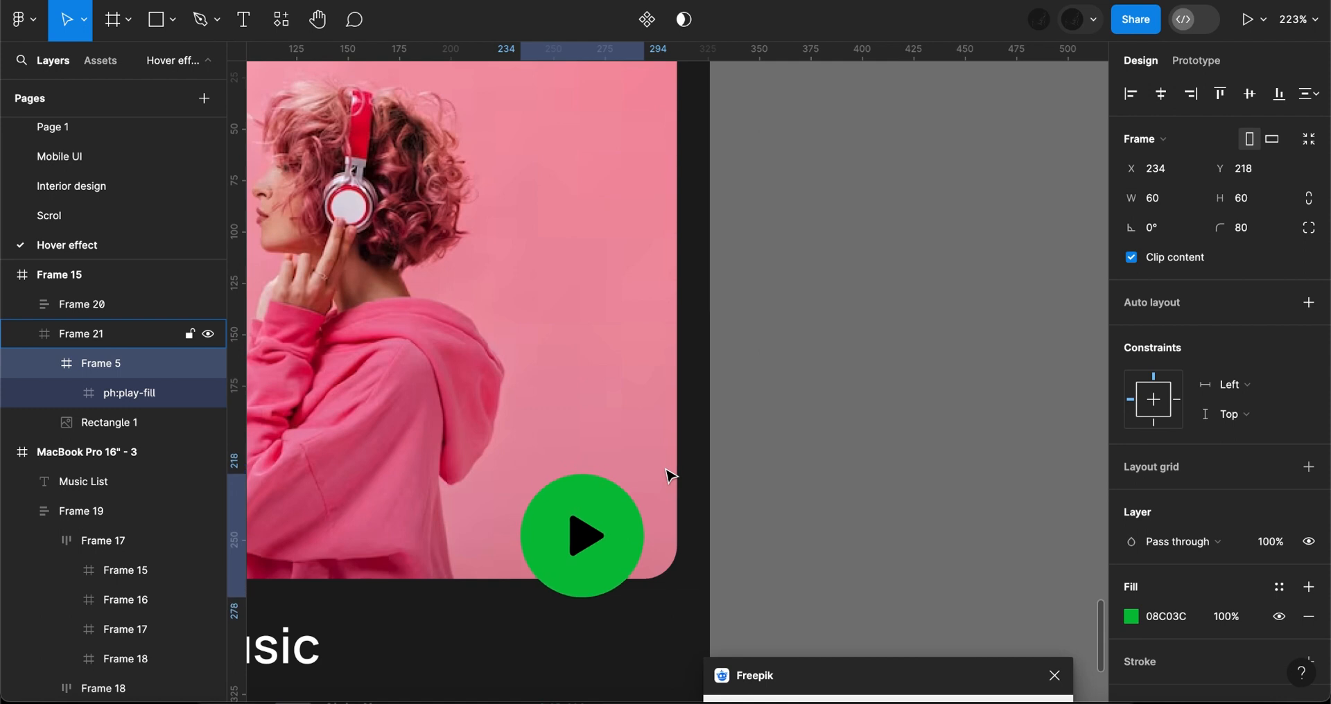
pyautogui.click(676, 442)
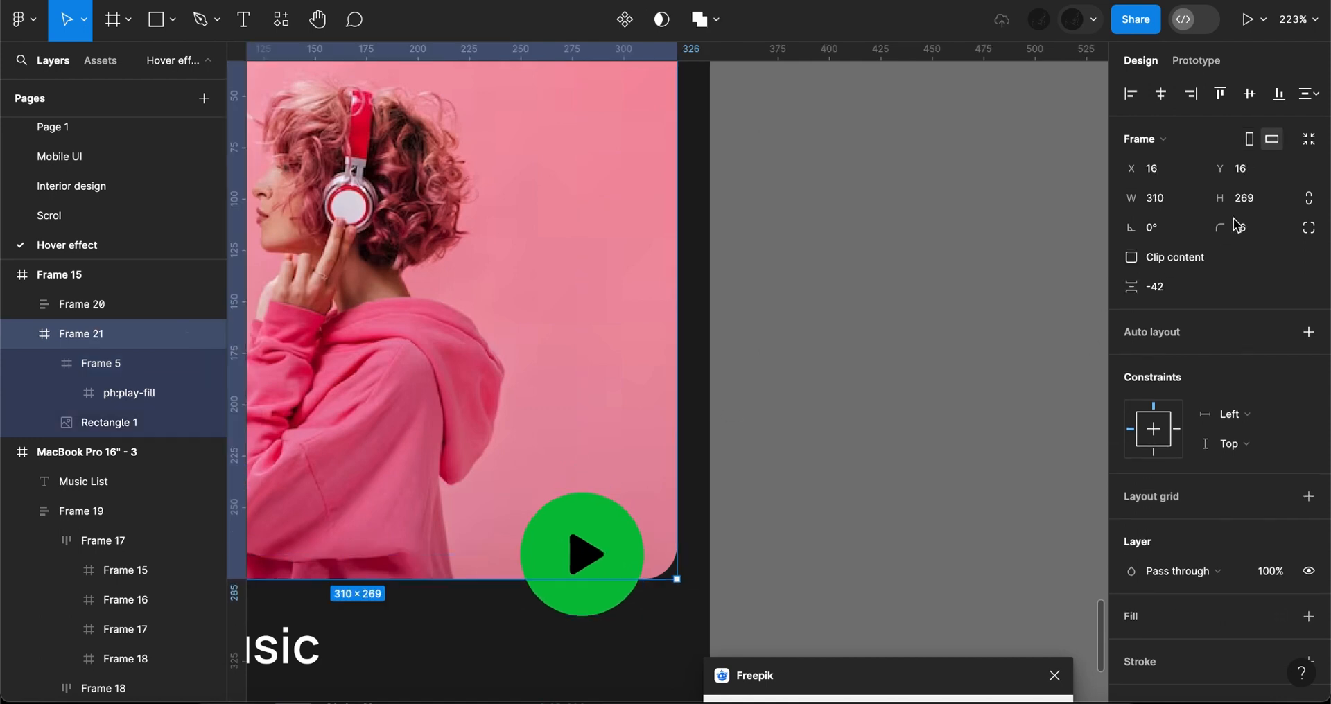
# - Shift the play button straight down to Y 282, completely below the visible area of the photo frame
pyautogui.click(585, 537)
pyautogui.press('Down')
pyautogui.press('Down')
pyautogui.press('Down')
pyautogui.press('Down')
pyautogui.press('Down')
pyautogui.press('Down')
pyautogui.press('Down')
pyautogui.press('Down')
pyautogui.press('Down')
pyautogui.press('Down')
pyautogui.press('Down')
pyautogui.press('Down')
pyautogui.press('Down')
pyautogui.press('Down')
pyautogui.press('Down')
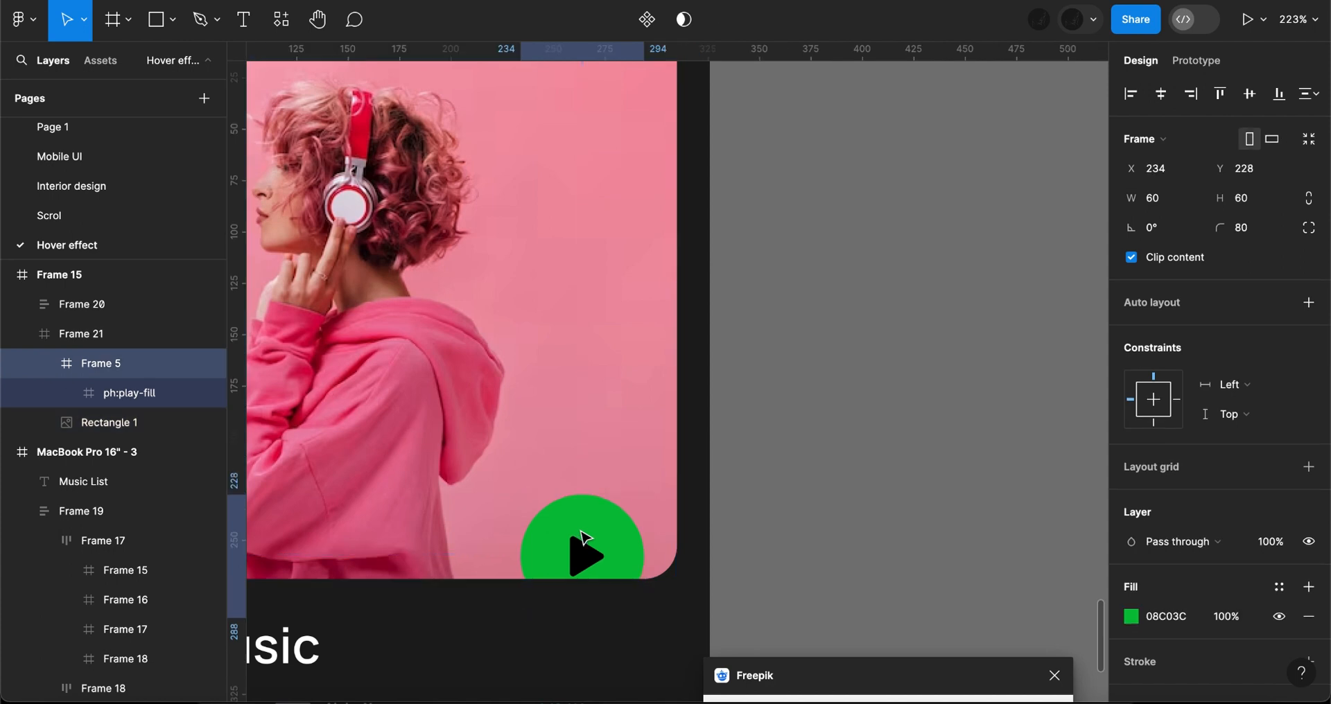
pyautogui.press('Down')
pyautogui.press('Down')
pyautogui.press('Down')
pyautogui.press('Down')
pyautogui.press('Down')
pyautogui.press('Down')
pyautogui.press('Down')
pyautogui.press('Down')
pyautogui.press('Down')
pyautogui.press('Down')
pyautogui.press('Down')
pyautogui.press('Down')
pyautogui.press('Down')
pyautogui.press('Down')
pyautogui.press('Down')
pyautogui.press('Down')
pyautogui.press('Down')
pyautogui.press('Down')
pyautogui.press('Down')
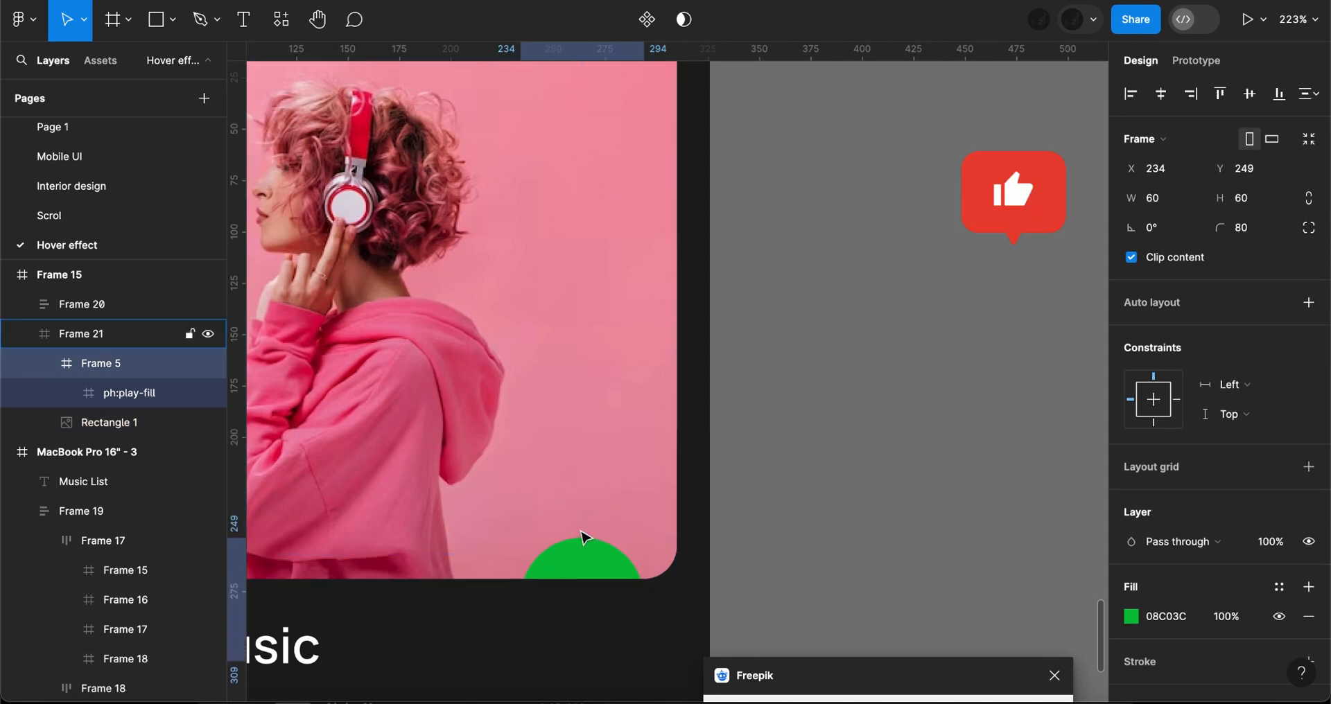
pyautogui.press('Down')
pyautogui.press('Down')
pyautogui.press('Down')
pyautogui.press('Down')
pyautogui.press('Down')
pyautogui.press('Down')
pyautogui.press('Down')
pyautogui.press('Down')
pyautogui.press('Down')
pyautogui.press('Down')
pyautogui.press('Down')
pyautogui.press('Down')
pyautogui.press('Down')
pyautogui.press('Down')
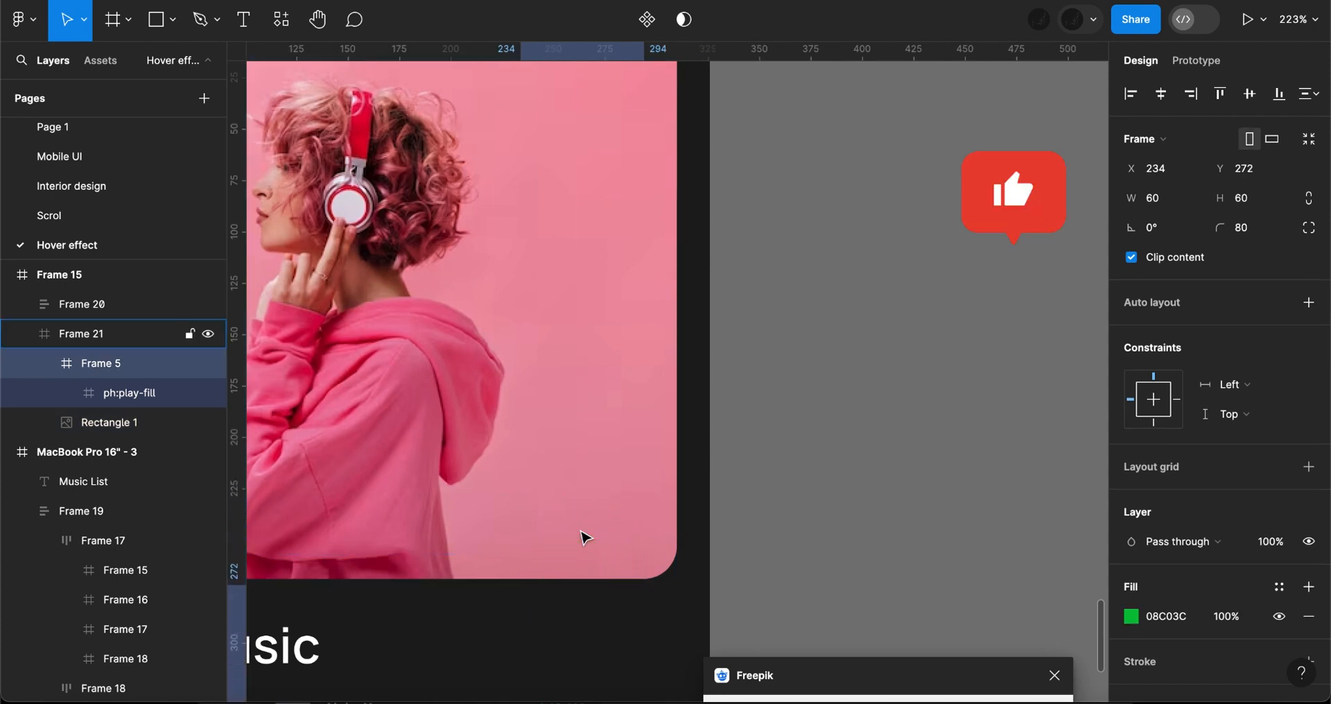
pyautogui.scroll(-5, 586, 537)
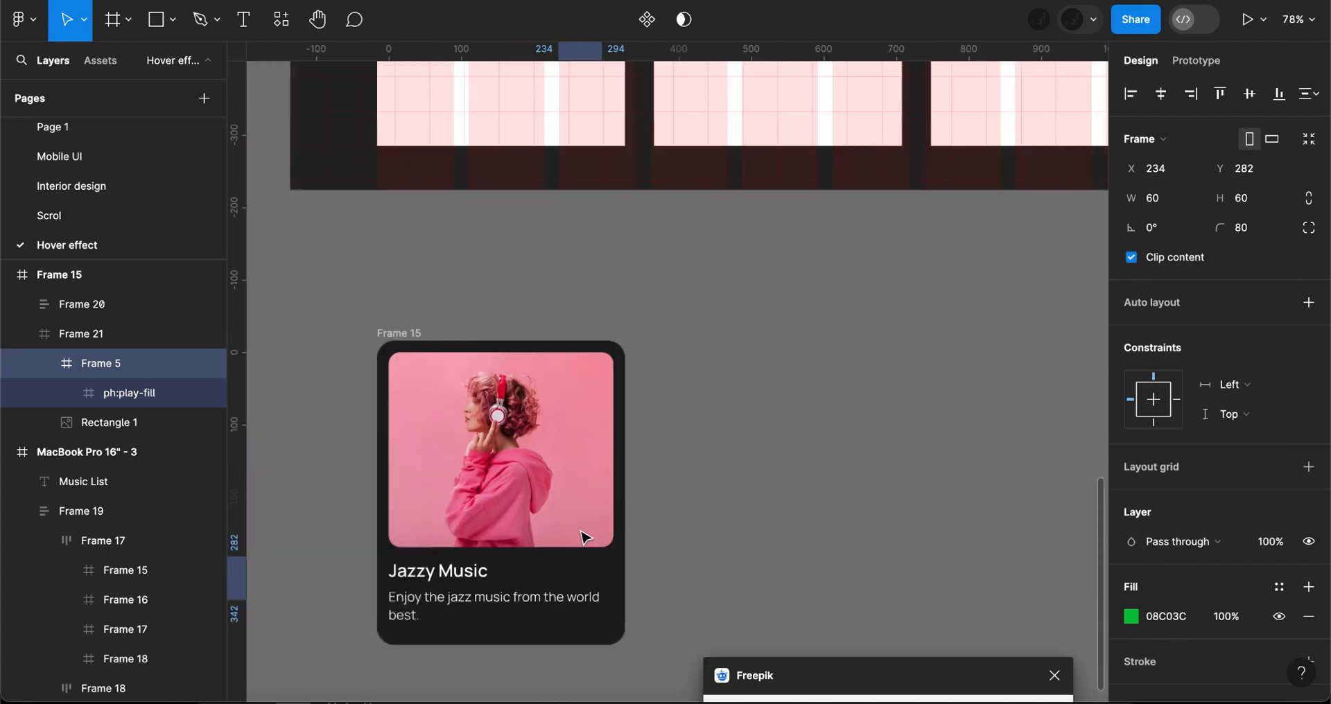
# - Duplicate the music card directly beside the original, with their top edges aligned
pyautogui.moveTo(399, 334); pyautogui.dragTo(674, 334)
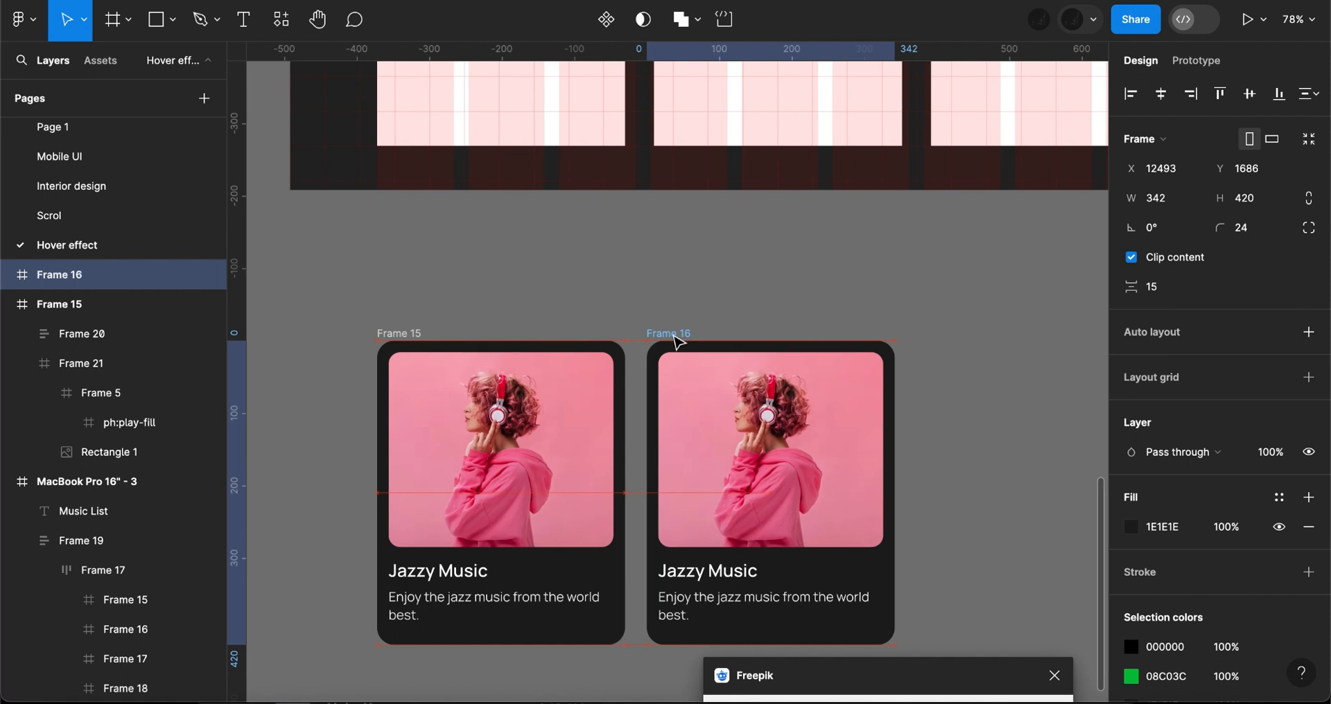
# - Set the duplicate card's photo width to 330 with proportions locked, and centre it horizontally and vertically in its frame
pyautogui.doubleClick(695, 371)
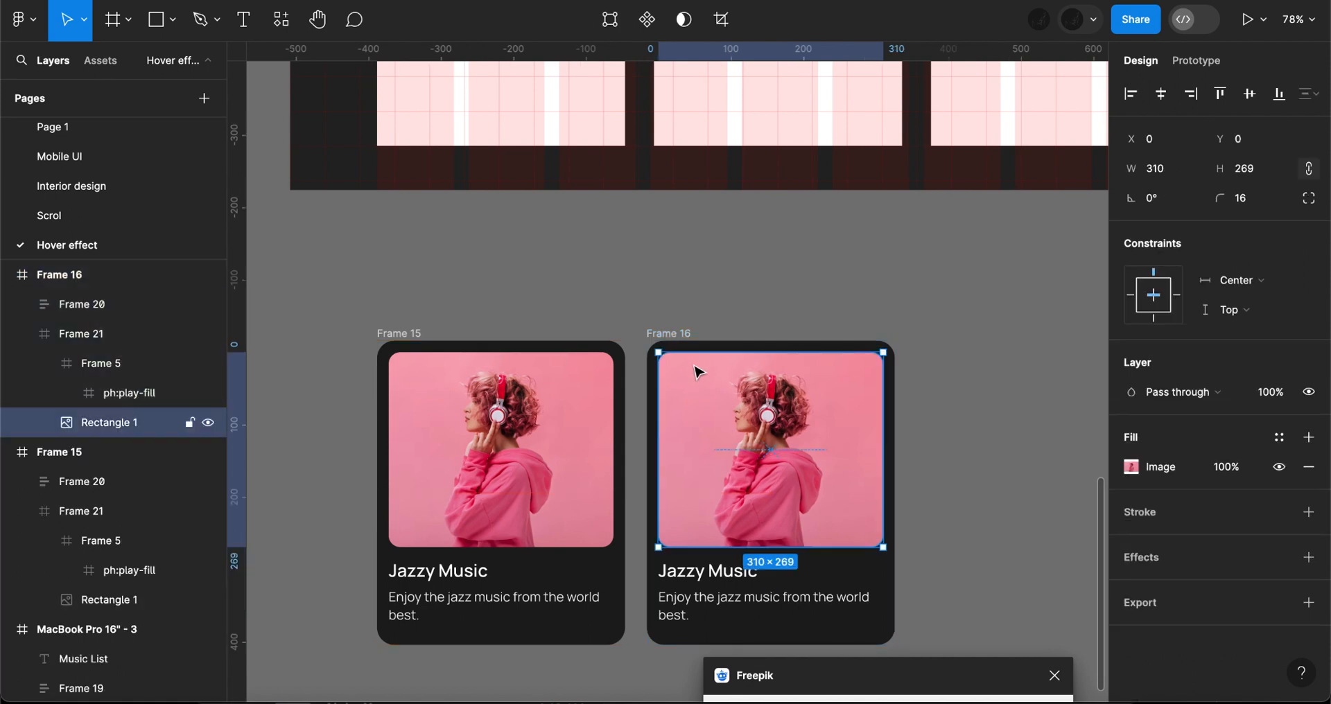
pyautogui.doubleClick(695, 372)
pyautogui.click(1090, 218)
pyautogui.click(1187, 177)
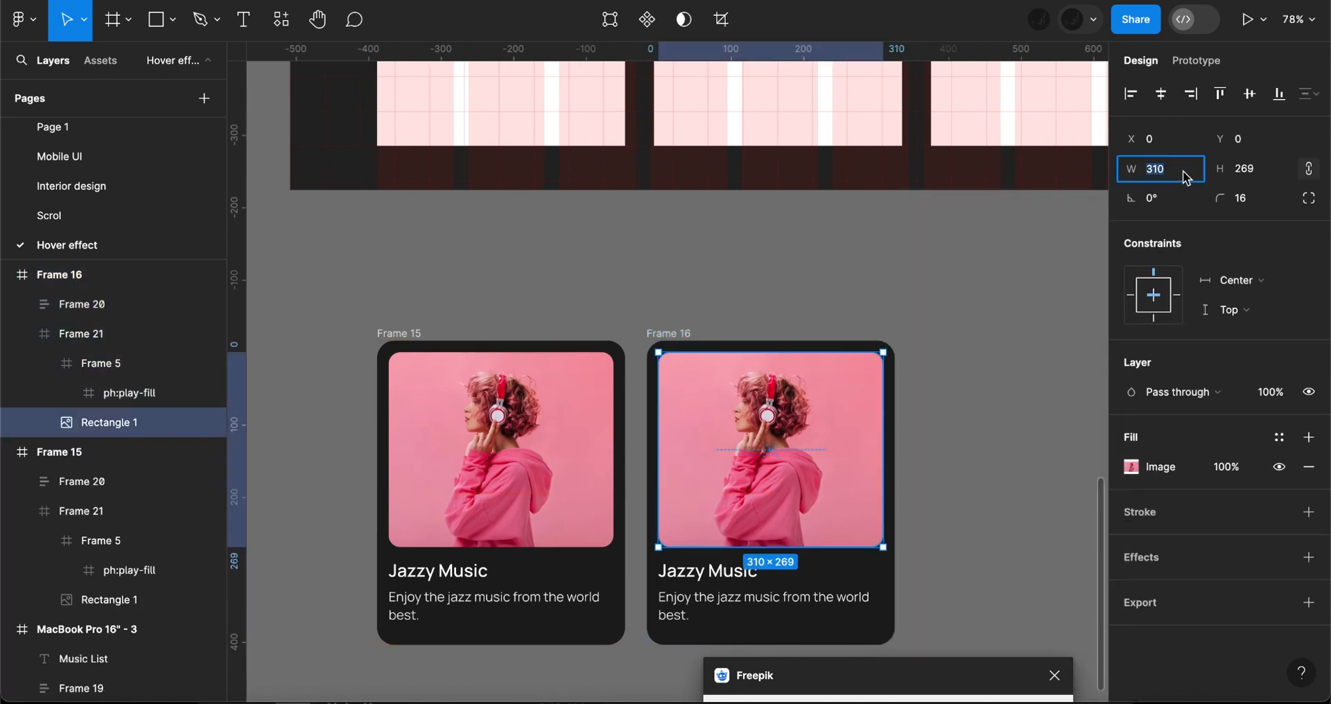
pyautogui.write('320')
pyautogui.press('Return')
pyautogui.click(1174, 171)
pyautogui.write('330')
pyautogui.press('Return')
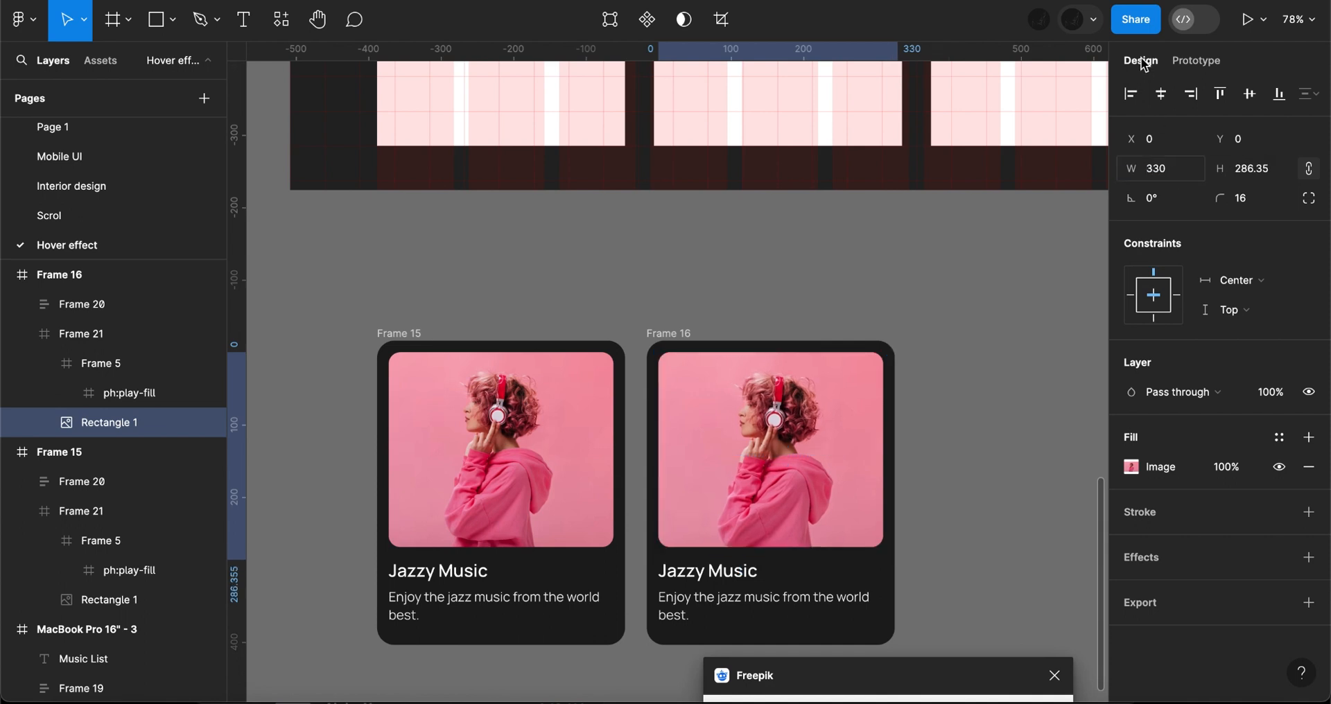
pyautogui.click(1163, 96)
pyautogui.click(1253, 101)
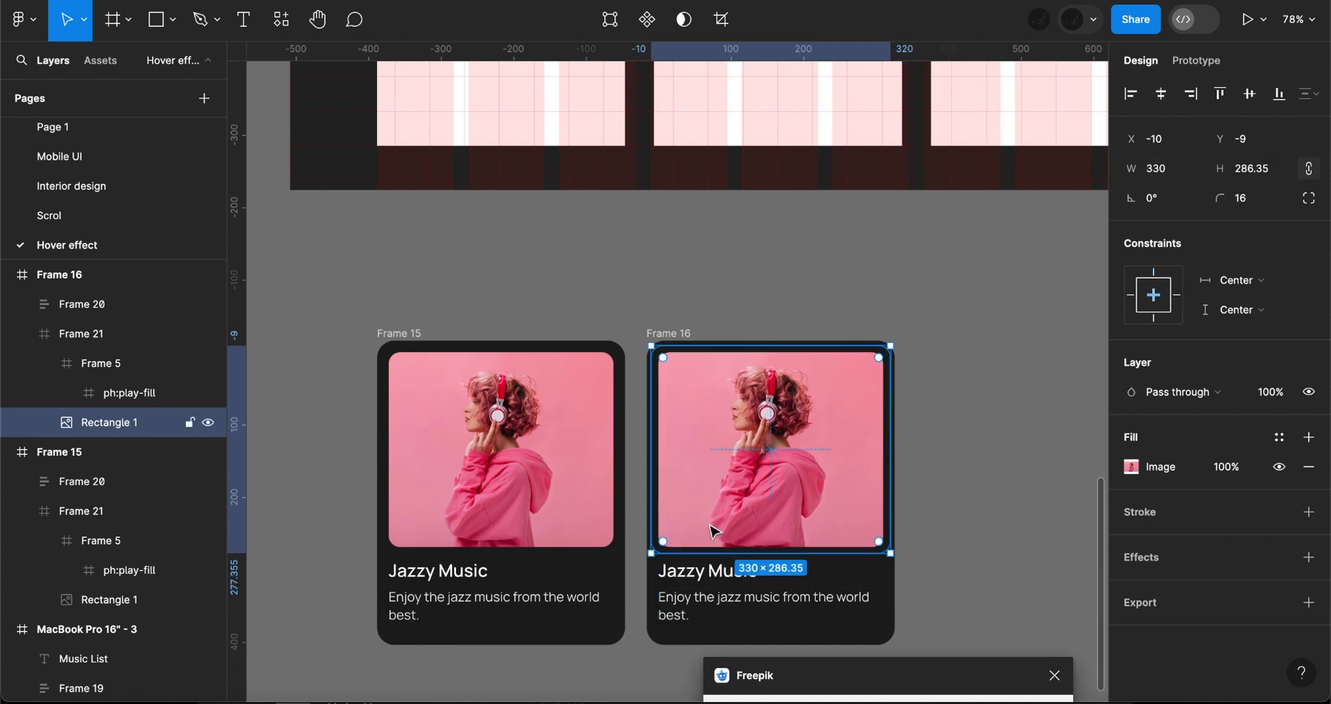
# - Duplicate the enlarged photo and give the copy a linear gradient fill that darkens only the photo's lower part
pyautogui.hotkey('ctrl', 'd')
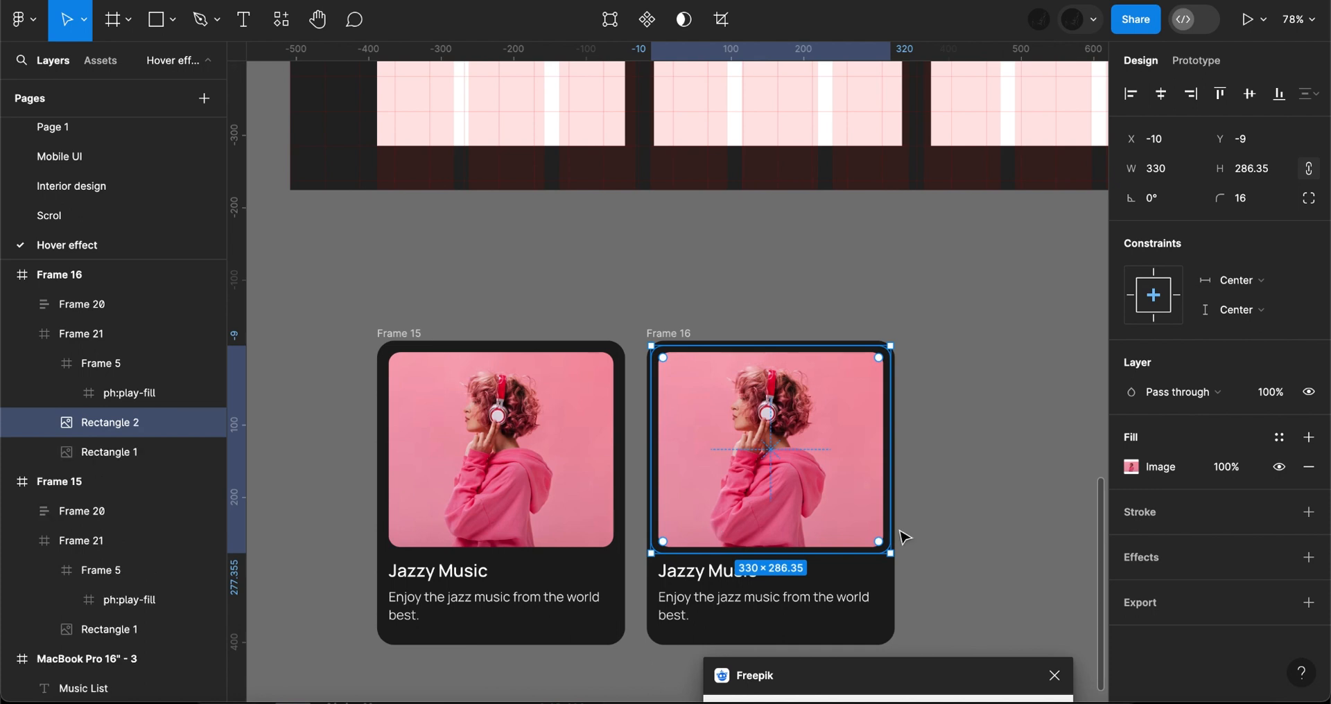
pyautogui.click(1131, 467)
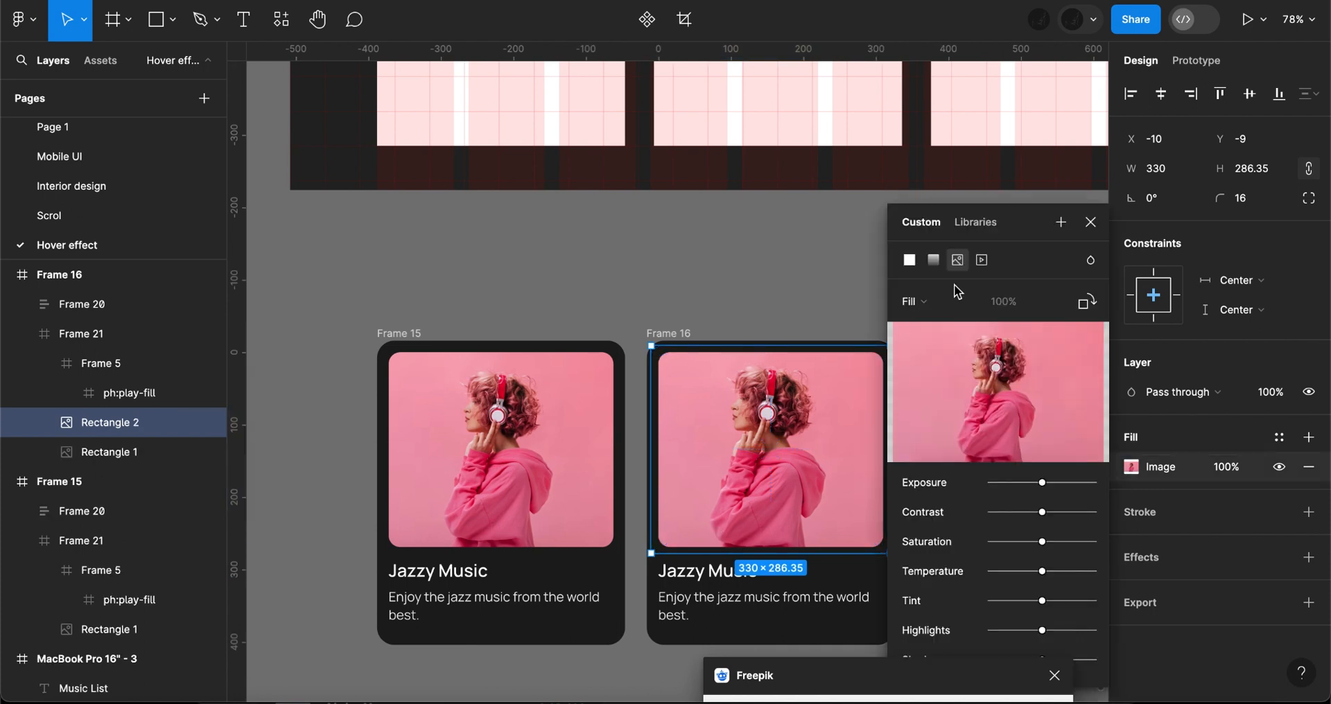
pyautogui.click(933, 261)
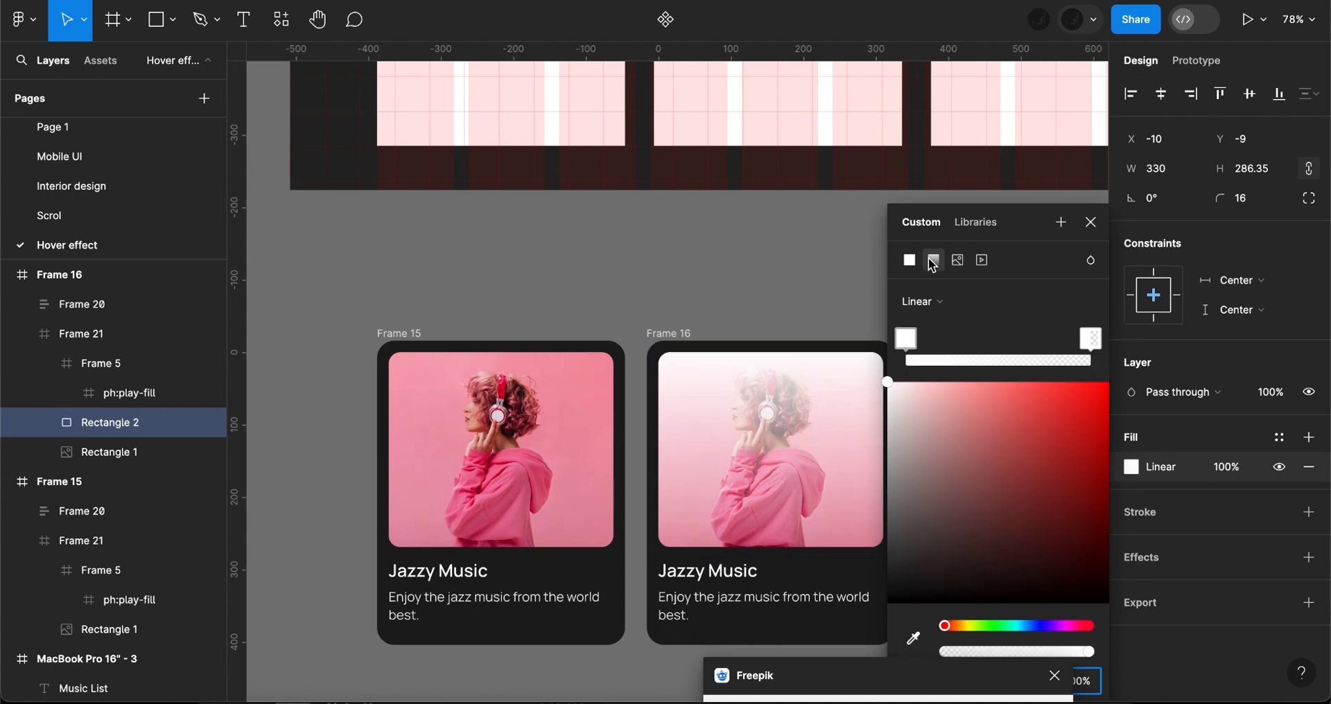
pyautogui.moveTo(774, 625); pyautogui.dragTo(775, 636)
# - Raise the play button in the second card to about Y 195 so it sits fully inside the photo's lower-right corner
pyautogui.click(106, 364)
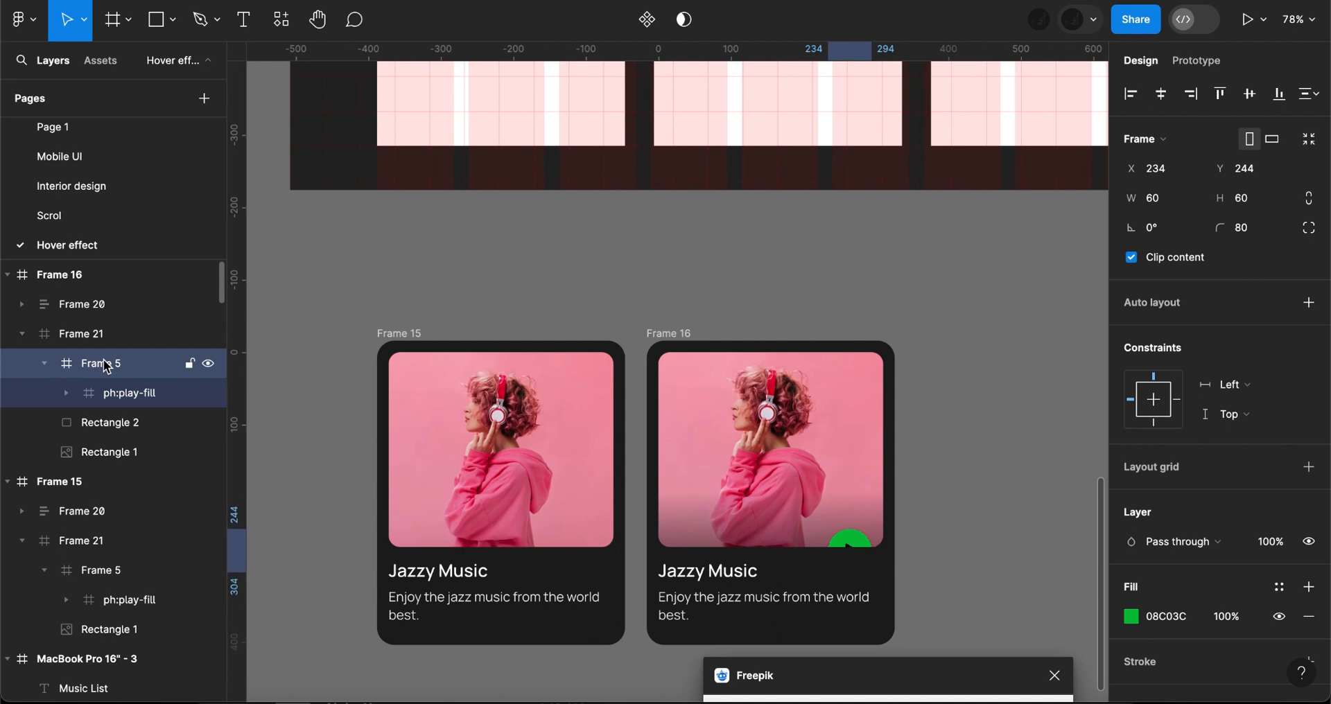
pyautogui.press('Up')
pyautogui.press('Up')
pyautogui.press('Up')
pyautogui.press('Up')
pyautogui.press('Up')
pyautogui.press('Up')
pyautogui.press('Up')
pyautogui.press('Up')
pyautogui.press('Up')
pyautogui.press('Up')
pyautogui.press('Up')
pyautogui.press('Up')
pyautogui.press('Up')
pyautogui.press('Up')
pyautogui.press('Up')
pyautogui.press('Up')
pyautogui.press('Up')
pyautogui.press('Up')
pyautogui.press('Up')
pyautogui.press('Up')
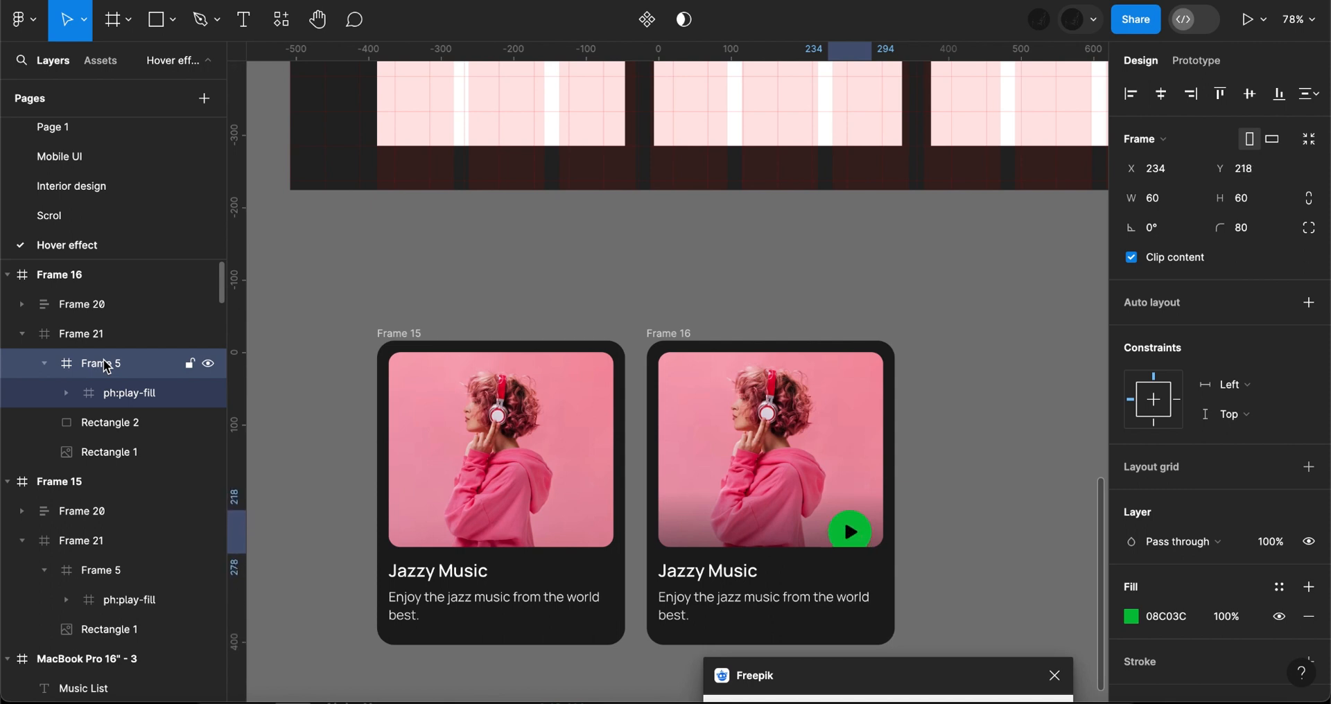
pyautogui.press('Up')
pyautogui.press('Up')
pyautogui.press('Up')
pyautogui.press('Up')
pyautogui.press('Up')
pyautogui.press('Up')
pyautogui.press('Up')
pyautogui.press('Up')
pyautogui.press('Up')
pyautogui.press('Up')
pyautogui.press('Up')
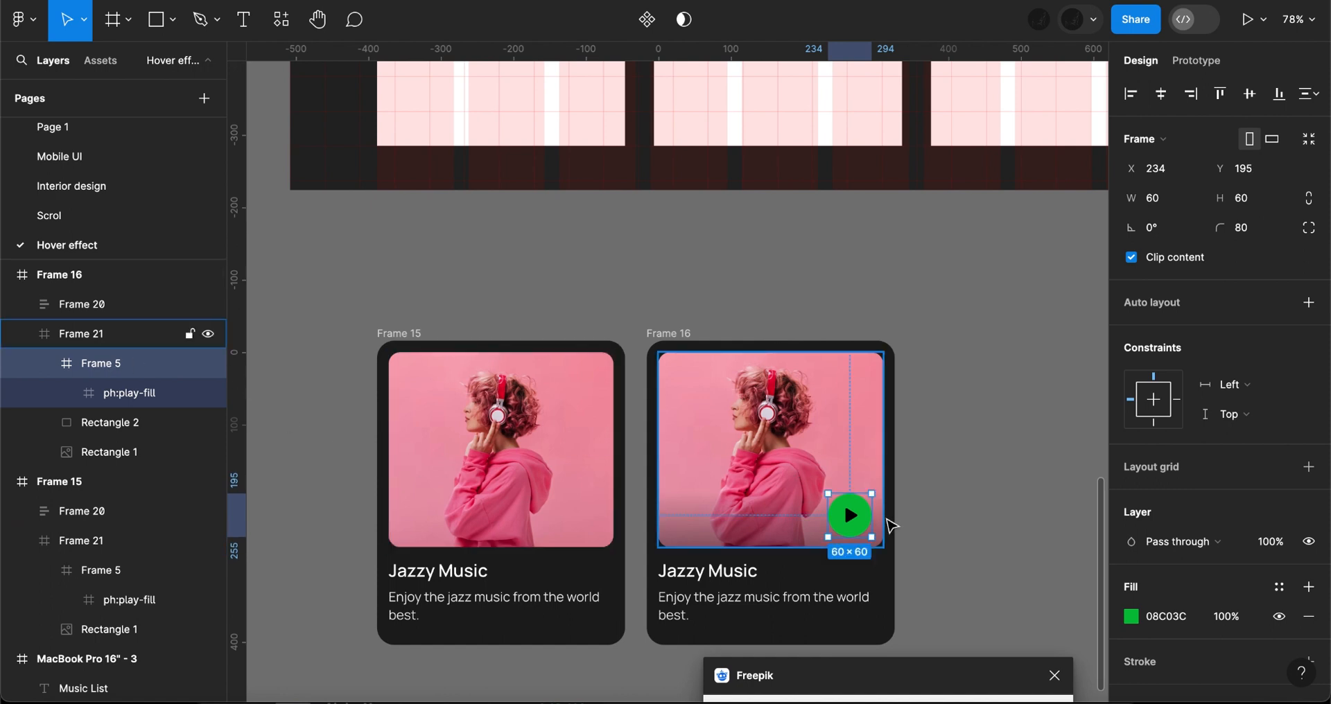
pyautogui.scroll(5, 893, 526)
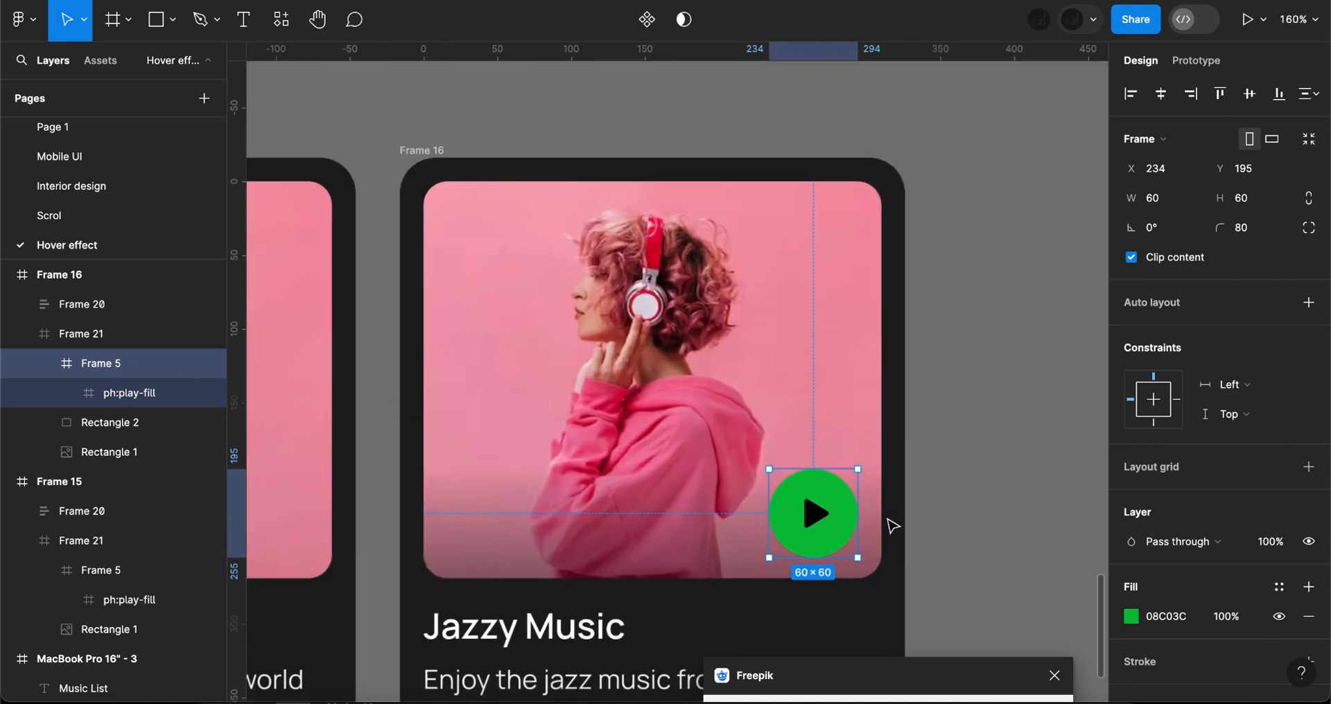
pyautogui.press('Up')
pyautogui.press('Up')
pyautogui.press('Up')
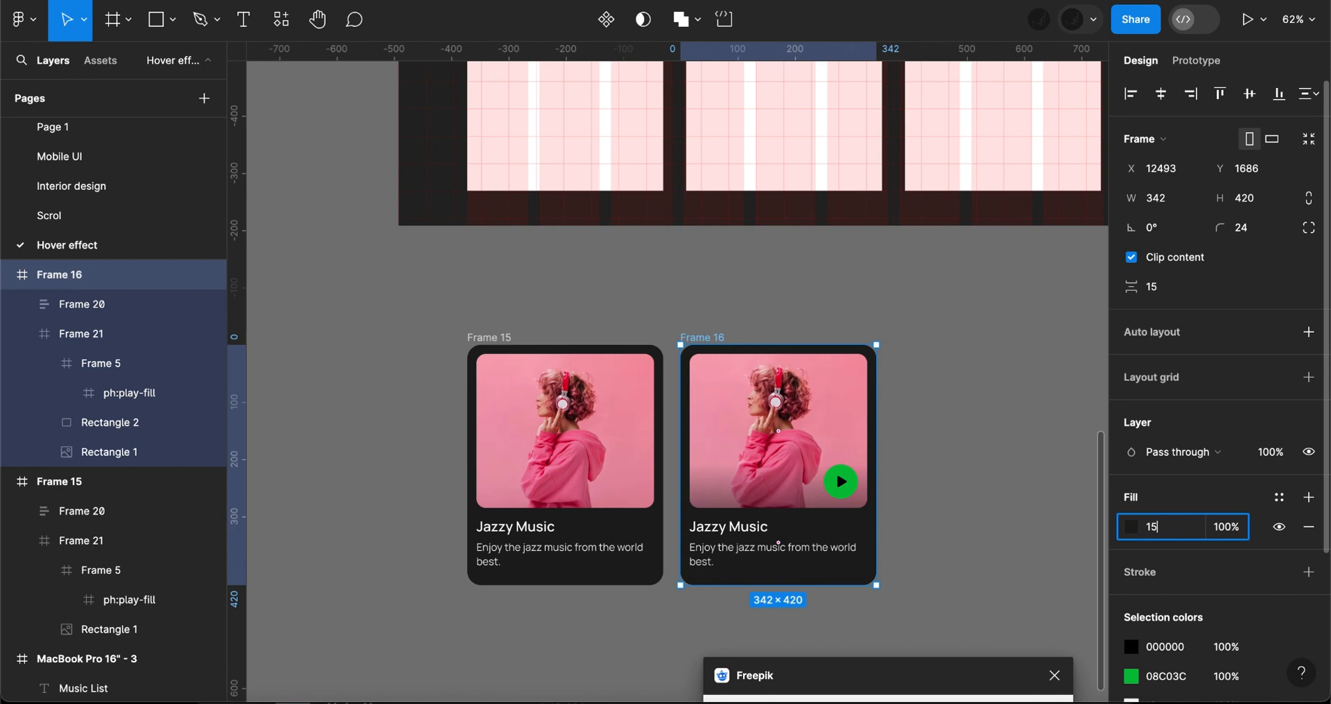
# - Set the second card's background fill to 151515
pyautogui.write('51')
pyautogui.press('Return')
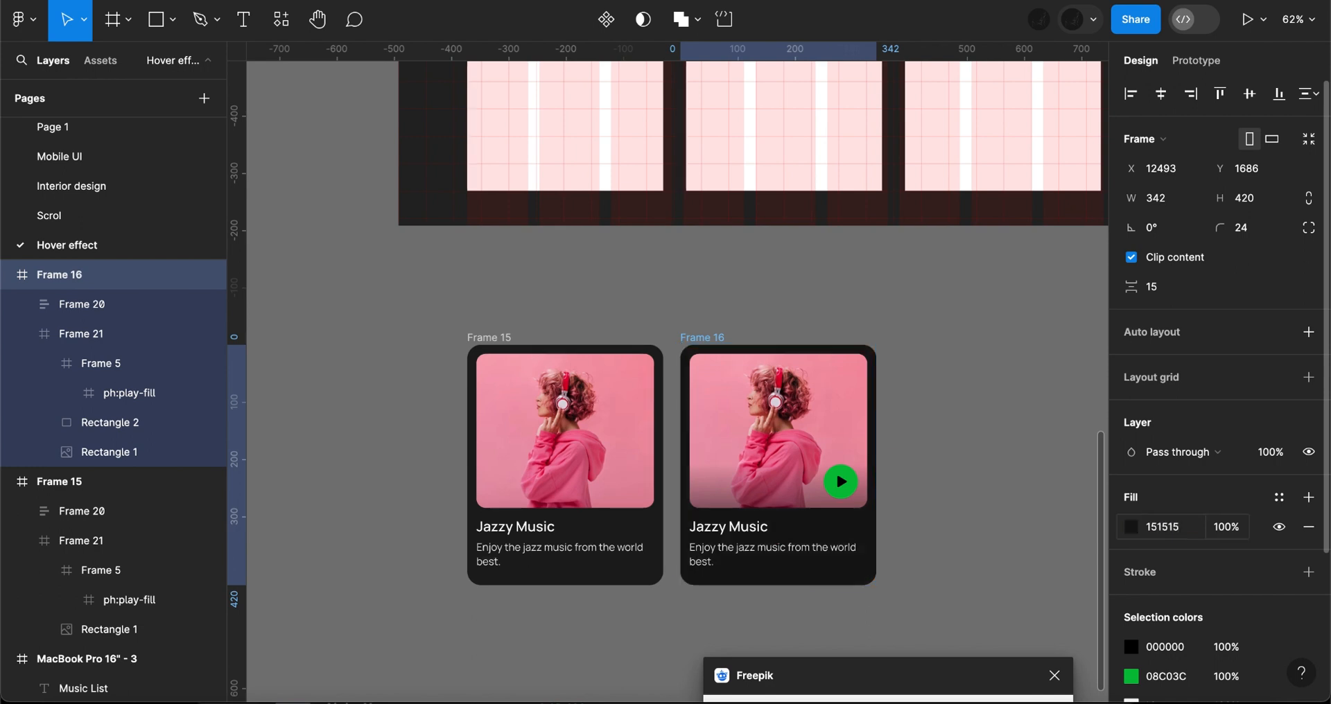
pyautogui.press('Escape')
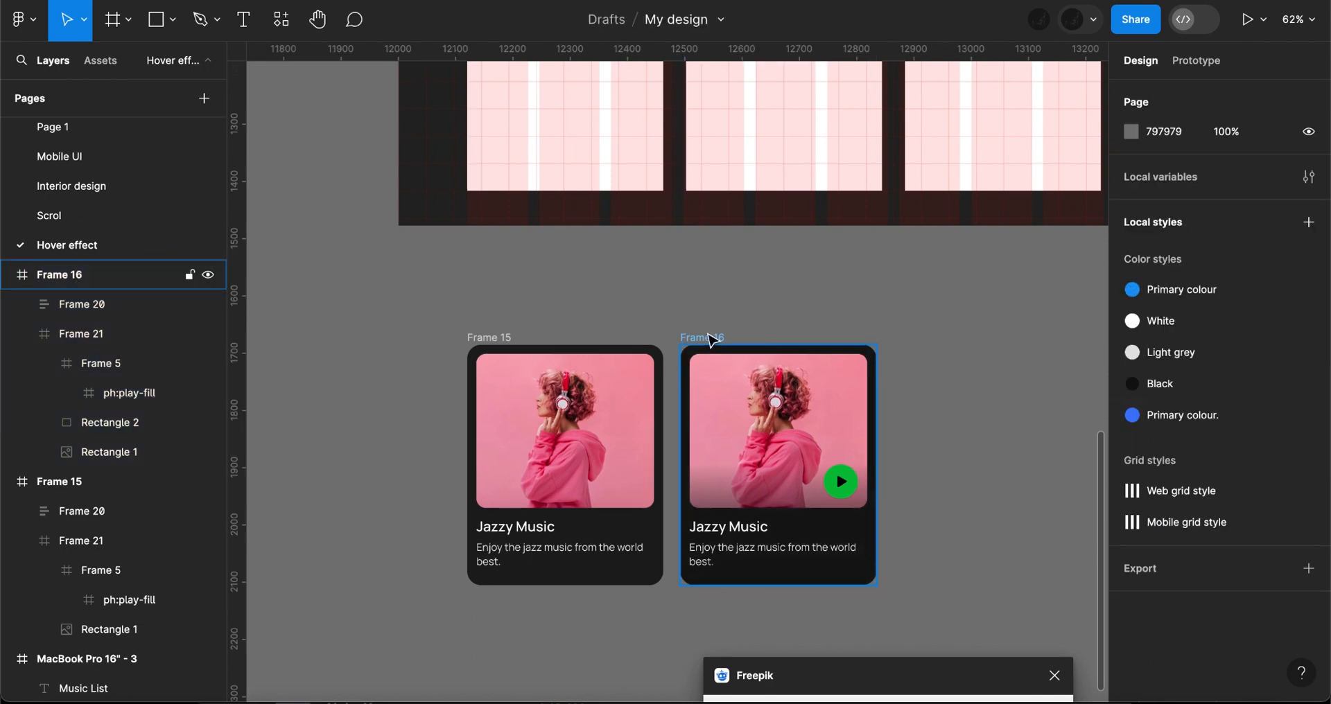
# - Select both music cards and combine them as variants in one component set
pyautogui.click(702, 338)
pyautogui.keyDown('shift'); pyautogui.click(509, 337); pyautogui.keyUp('shift')
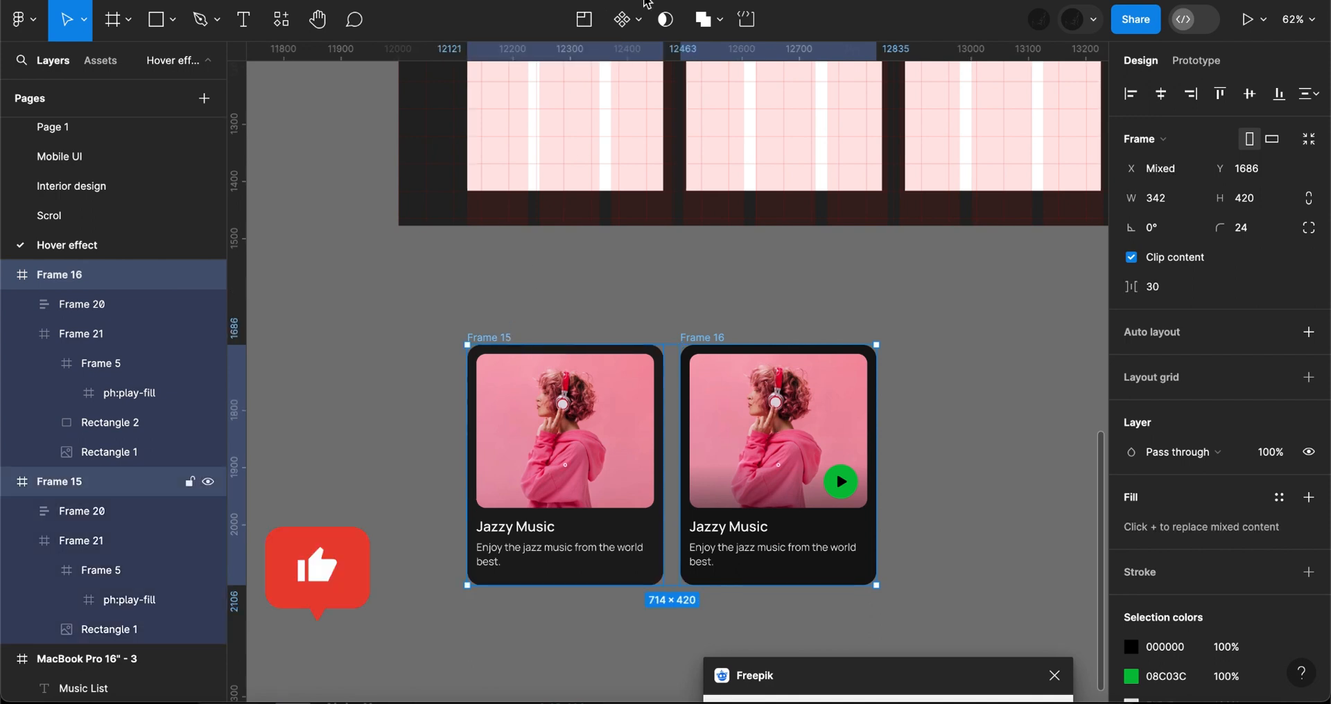
pyautogui.click(638, 20)
pyautogui.click(632, 111)
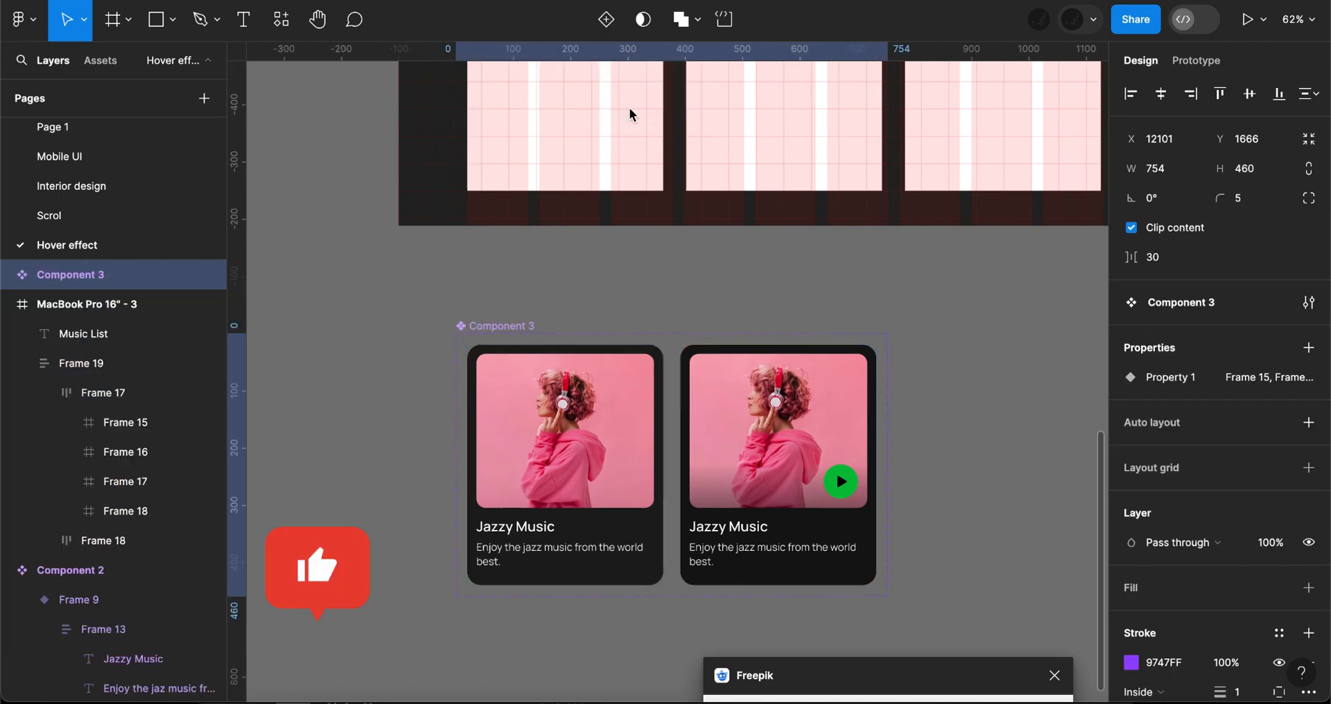
# - Connect the plain card variant to the play-button variant with a While hovering, Change to interaction using Smart animate at 150ms
pyautogui.click(565, 443)
pyautogui.click(1193, 61)
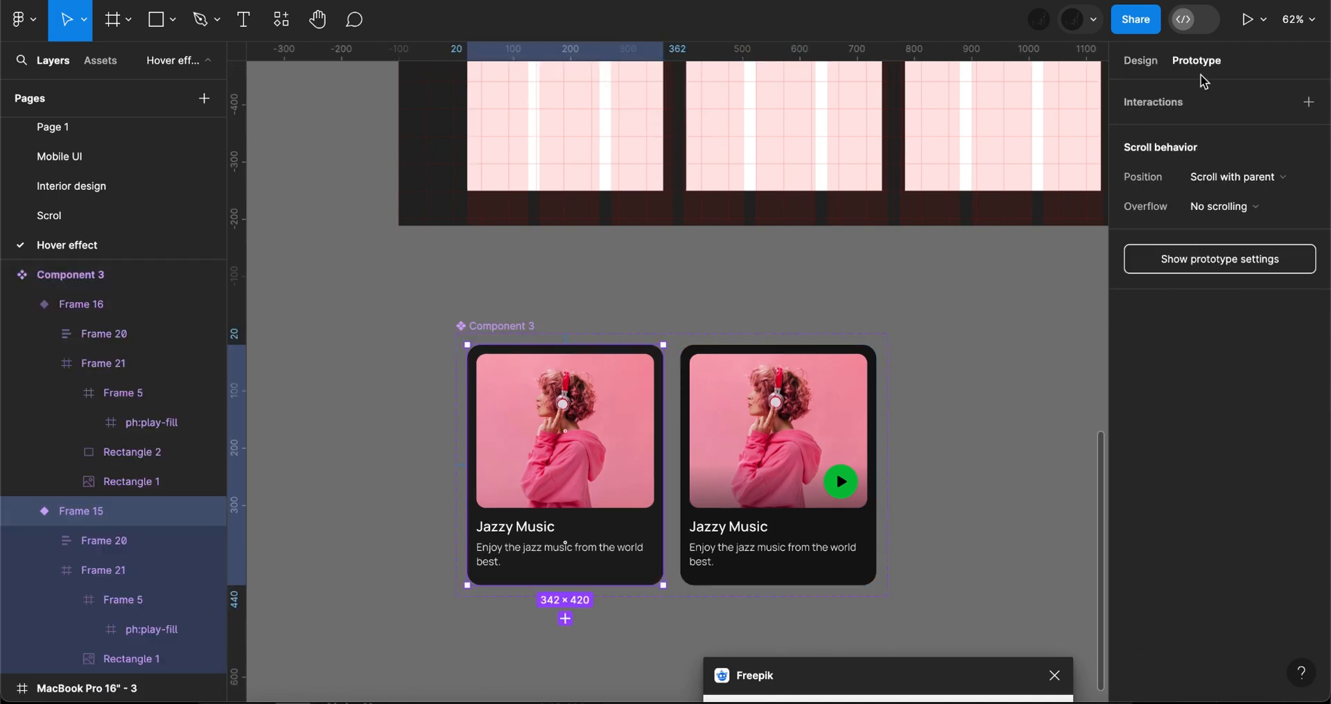
pyautogui.moveTo(663, 465); pyautogui.dragTo(698, 470)
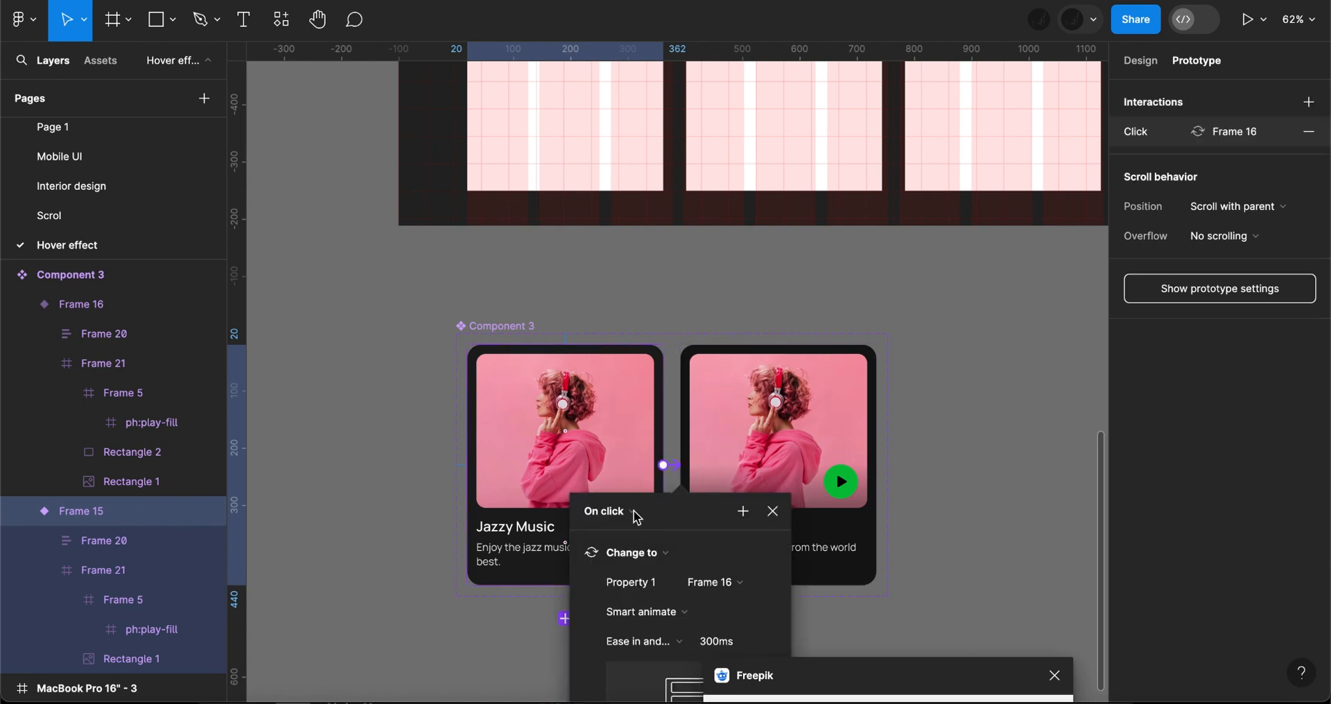
pyautogui.click(637, 517)
pyautogui.click(632, 553)
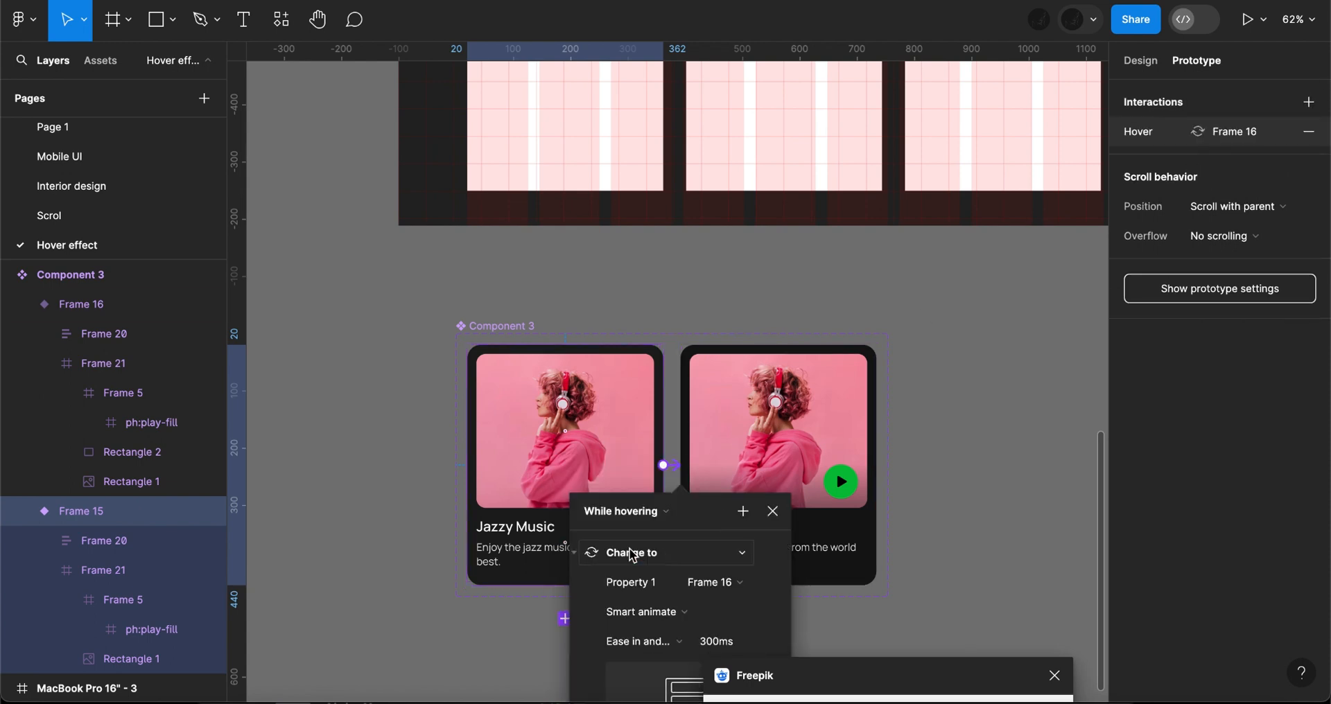
pyautogui.click(671, 612)
pyautogui.click(671, 610)
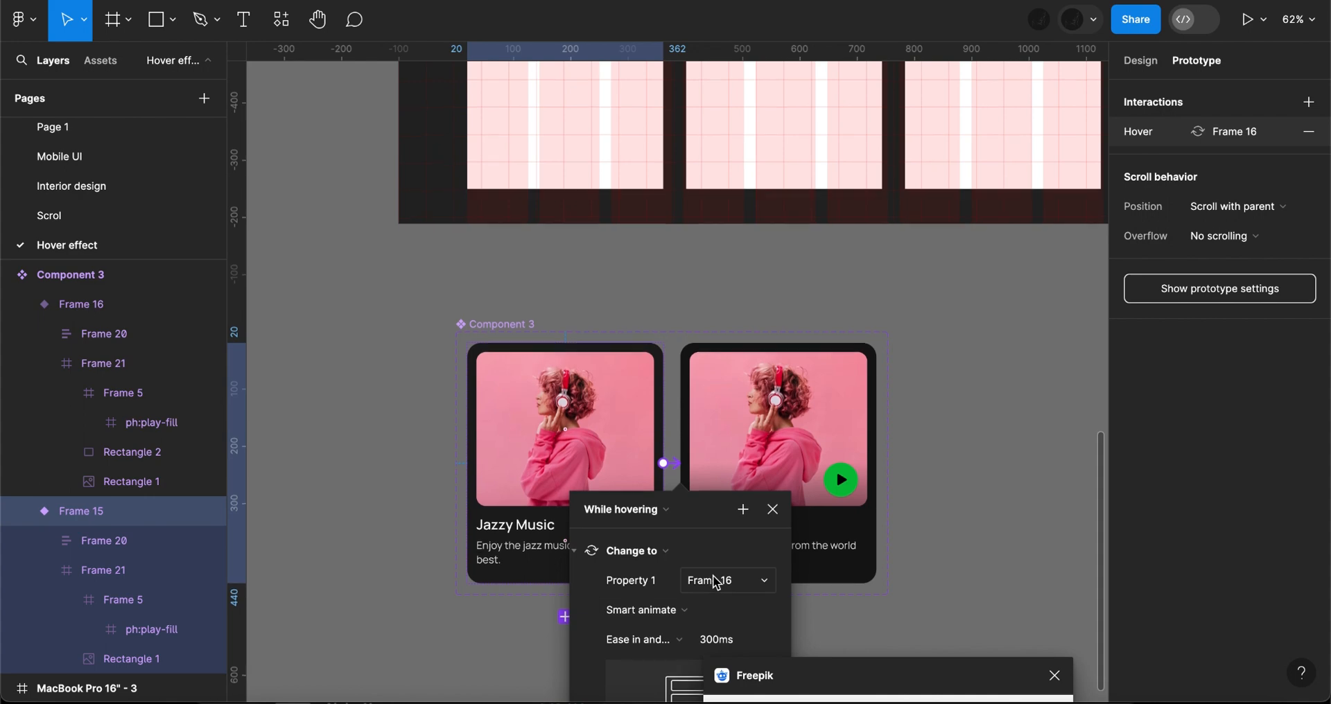
pyautogui.scroll(-3, 714, 581)
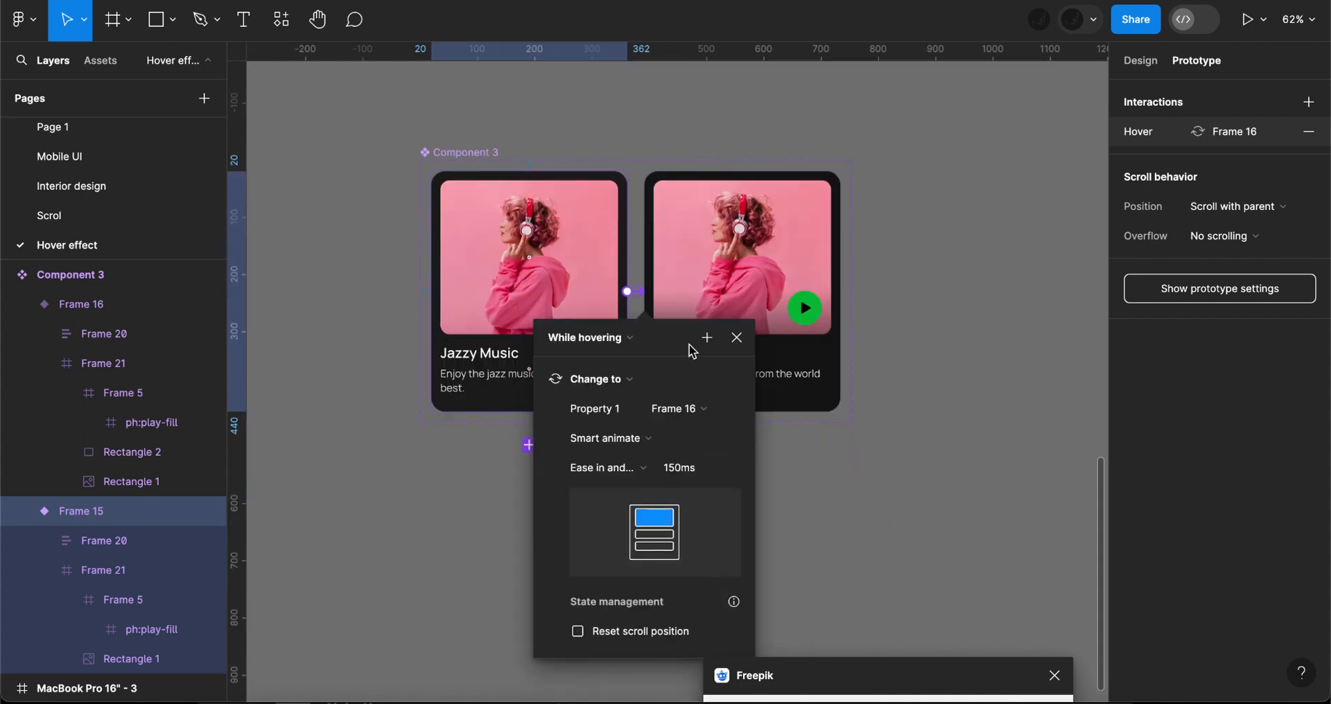
pyautogui.click(744, 340)
# - Replace the four placeholders in the upper row of the Music List page with instances of the plain card variant
pyautogui.rightClick(589, 133)
pyautogui.click(660, 200)
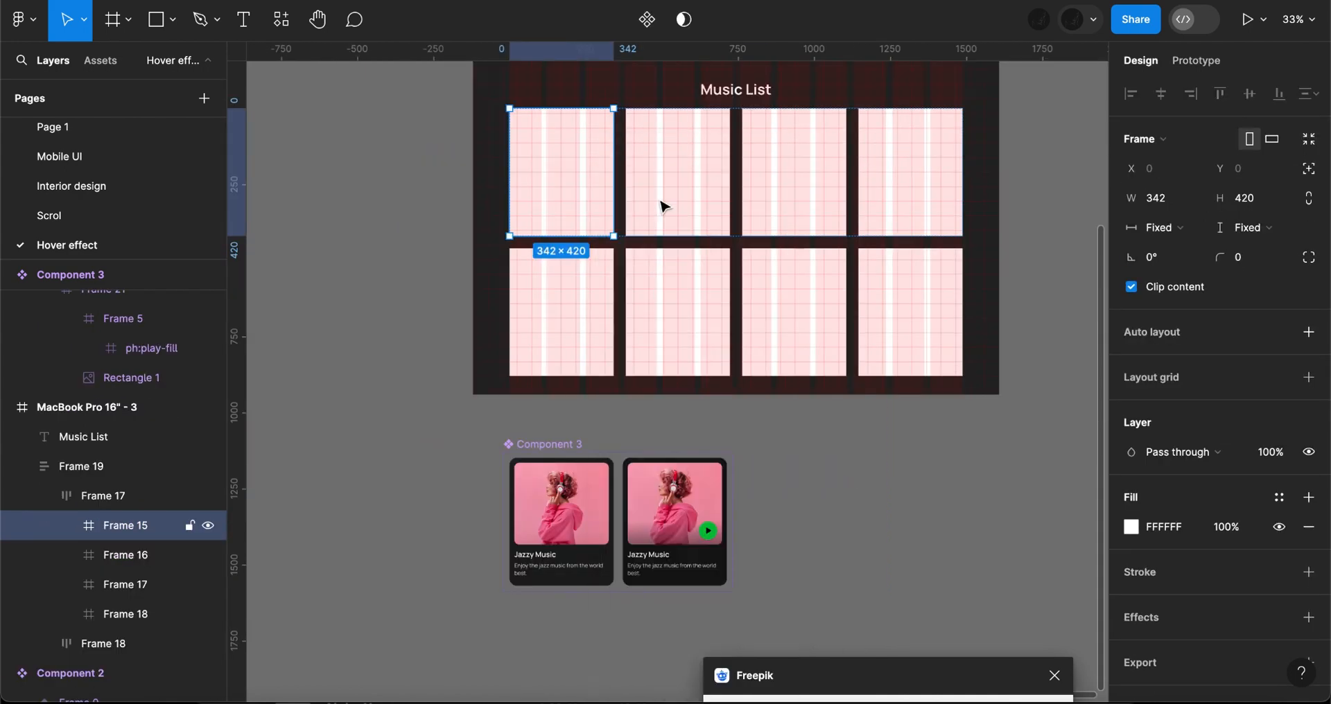
pyautogui.hotkey('ctrl', 'shift', 'r')
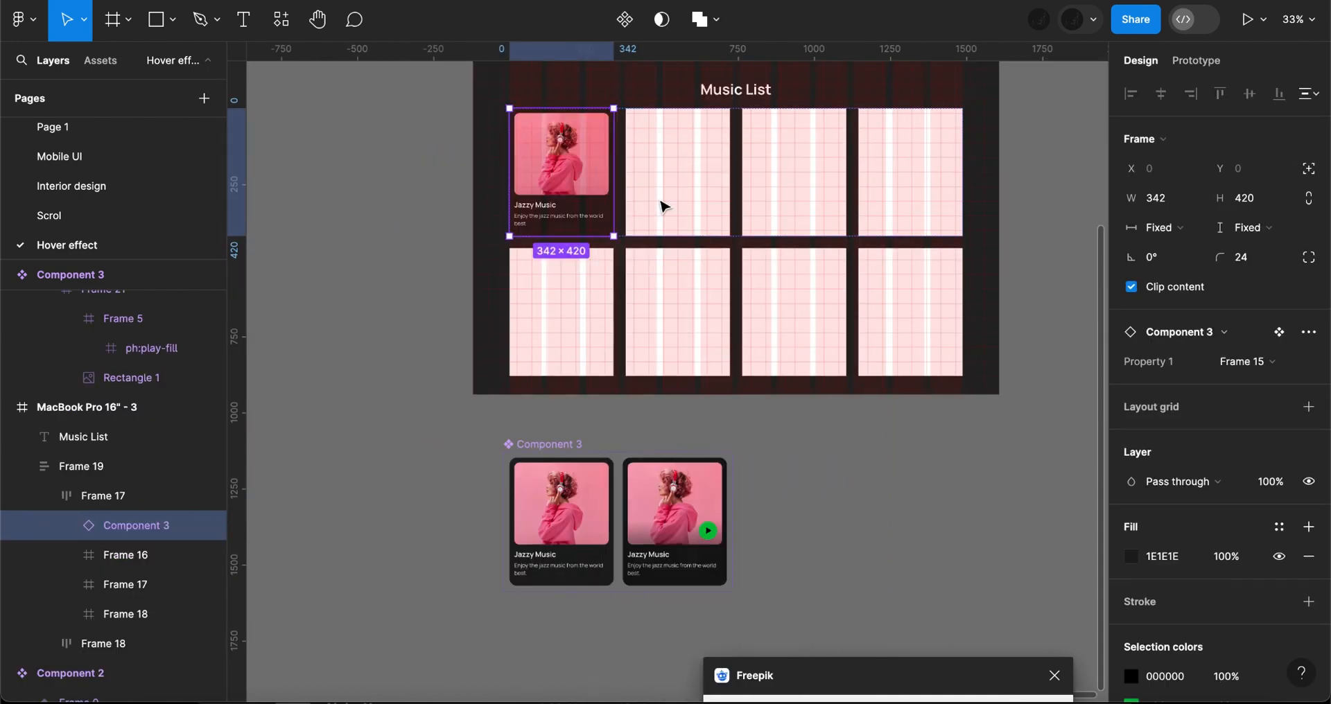
pyautogui.hotkey('ctrl', 'a')
pyautogui.rightClick(660, 201)
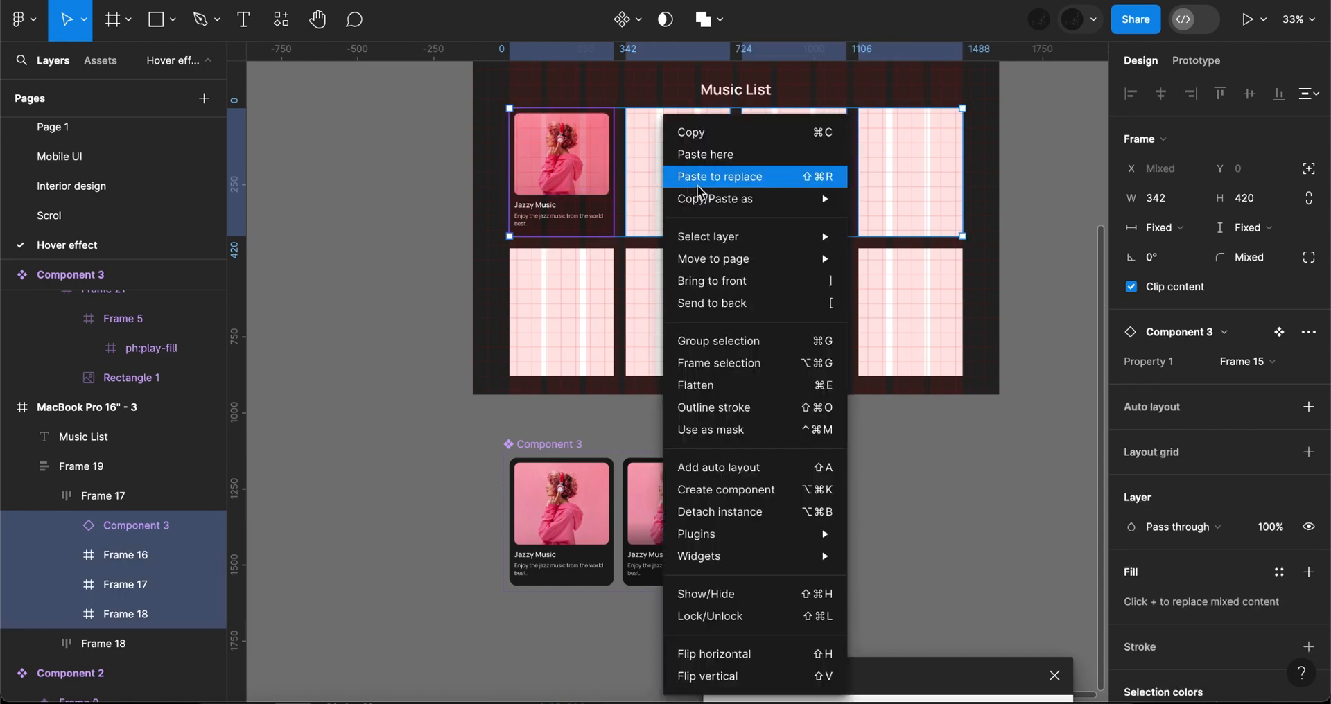
pyautogui.click(696, 183)
# - Replace the four placeholders in the page's lower row with instances of the same card variant
pyautogui.click(574, 298)
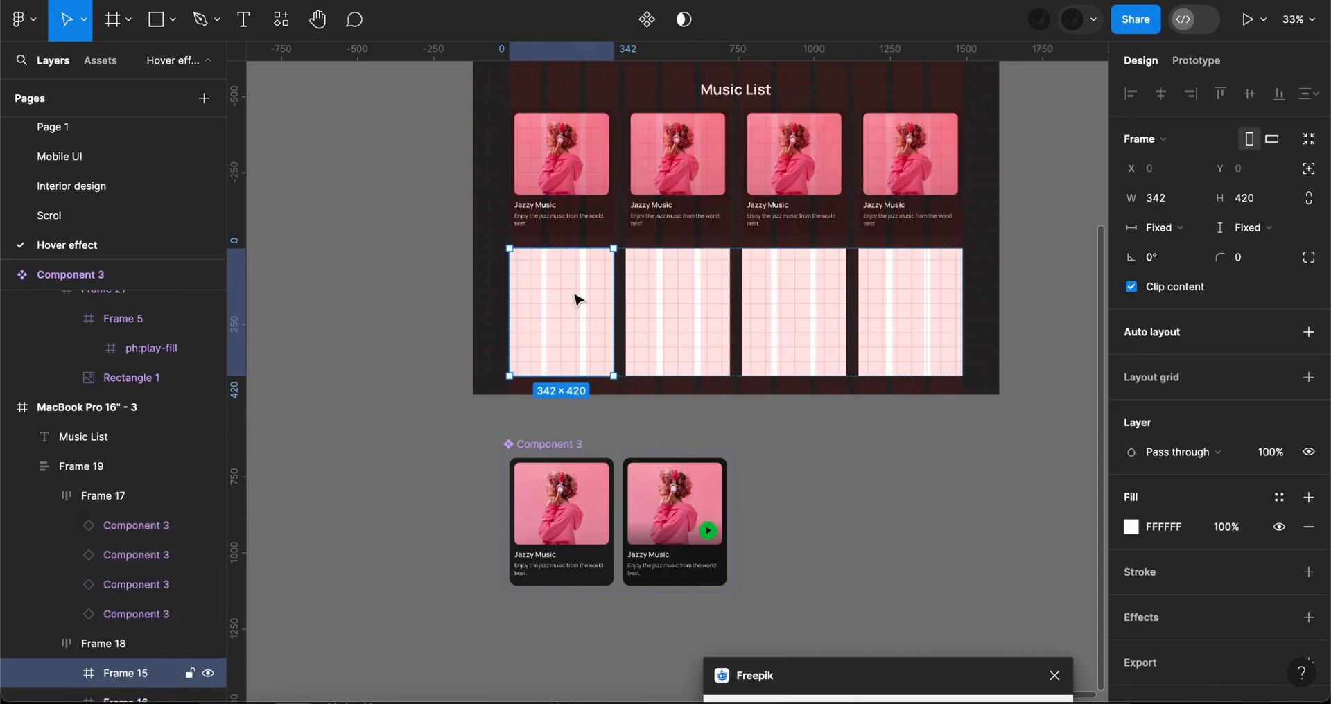
pyautogui.hotkey('ctrl', 'a')
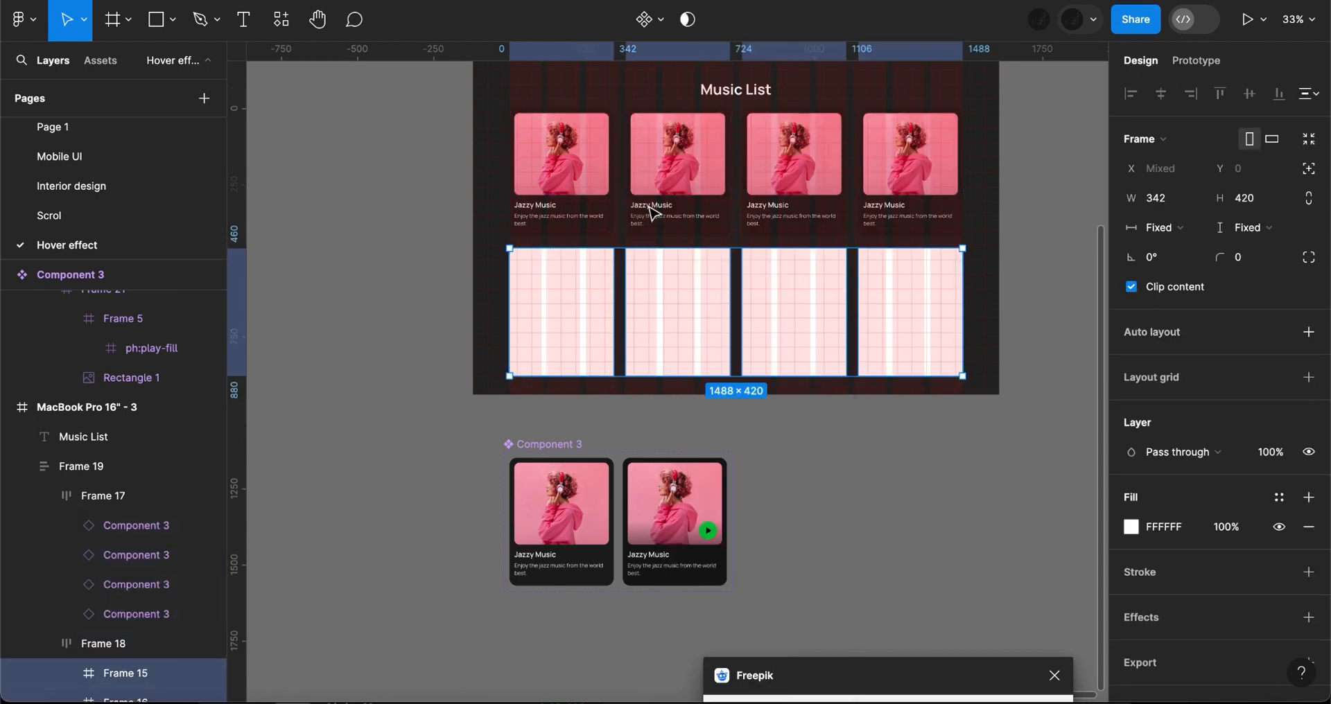
pyautogui.rightClick(652, 213)
pyautogui.click(650, 217)
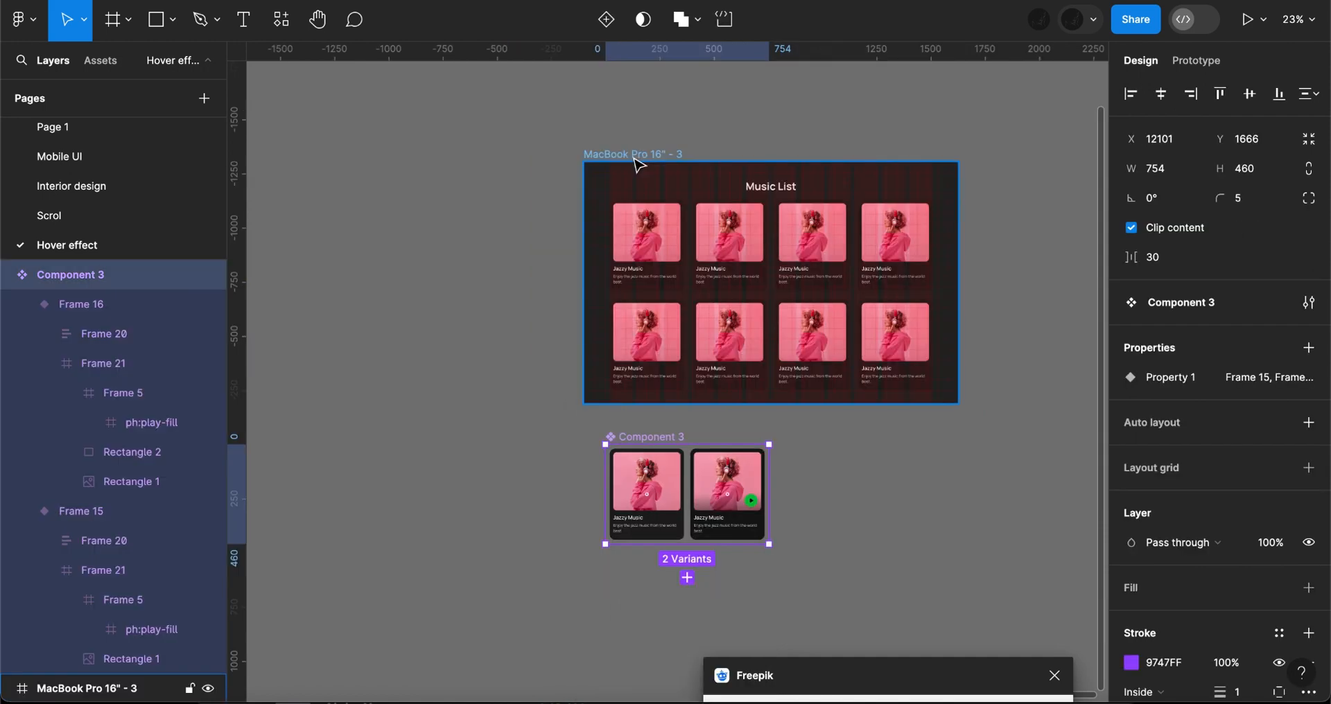
# - Hide the layout grid on the Music List page
pyautogui.click(706, 159)
pyautogui.click(1250, 378)
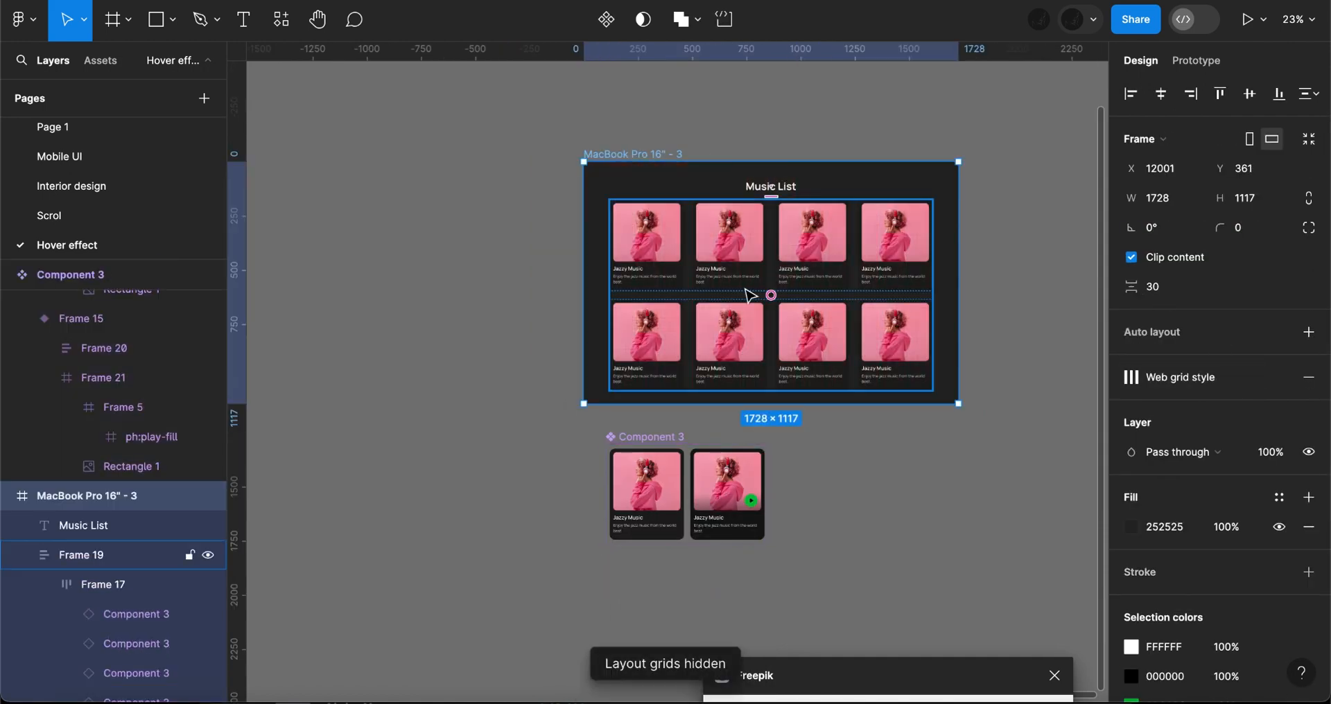
# - Select the image frame inside the upper row's second card and move the Freepik window up beside the Music List page
pyautogui.doubleClick(732, 260)
pyautogui.doubleClick(733, 260)
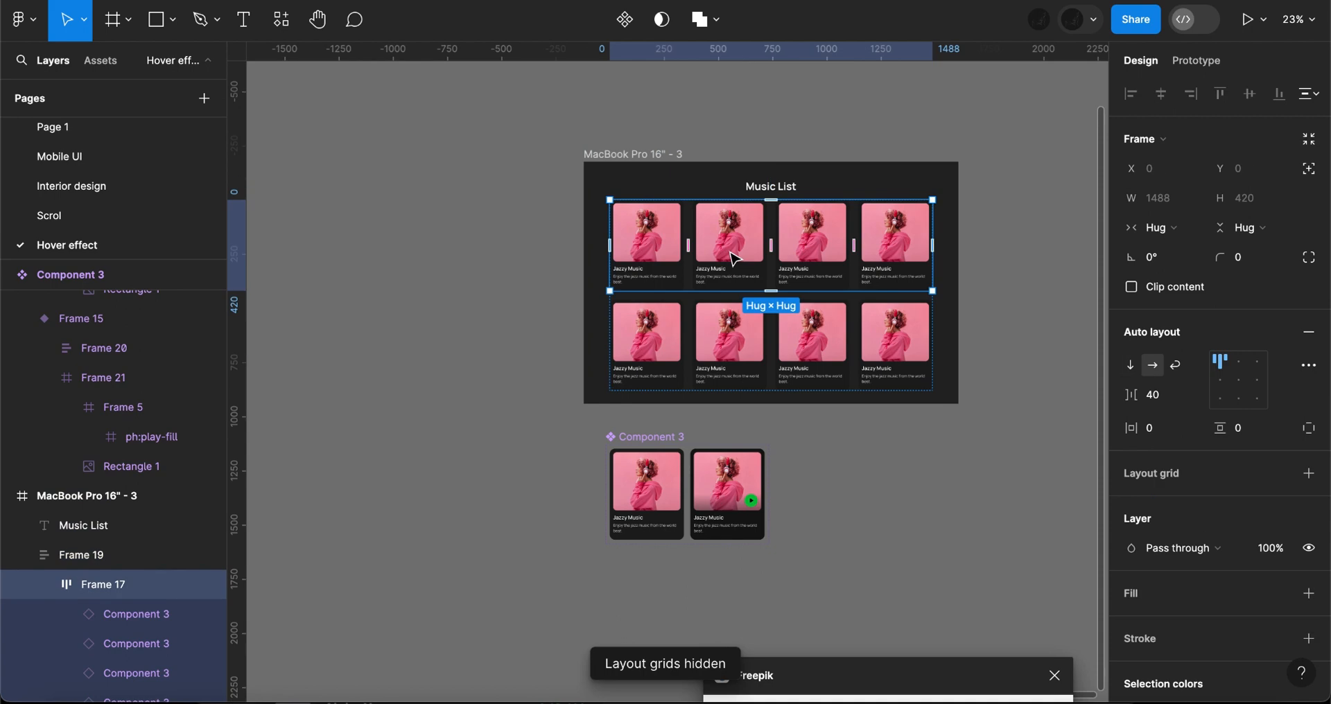
pyautogui.doubleClick(735, 260)
pyautogui.doubleClick(735, 259)
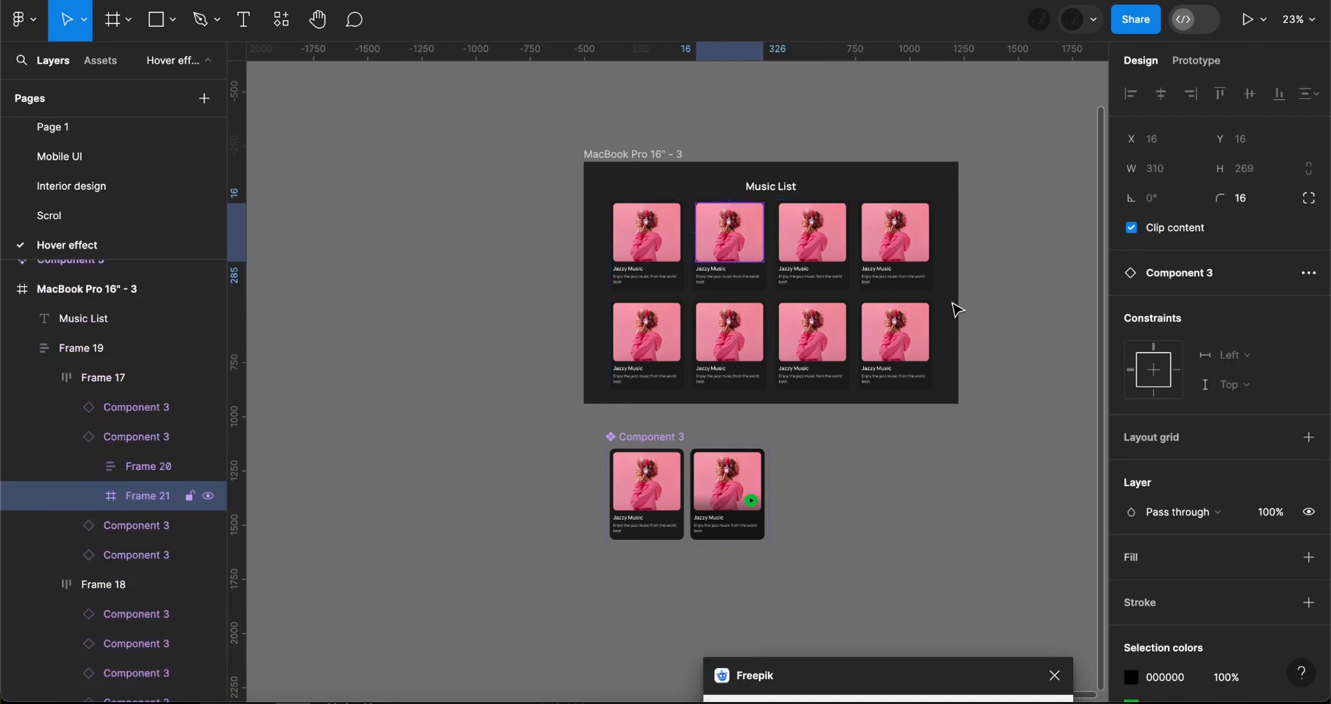
pyautogui.hscroll(4, 955, 306)
pyautogui.scroll(1, 954, 307)
pyautogui.moveTo(901, 676); pyautogui.dragTo(892, 197)
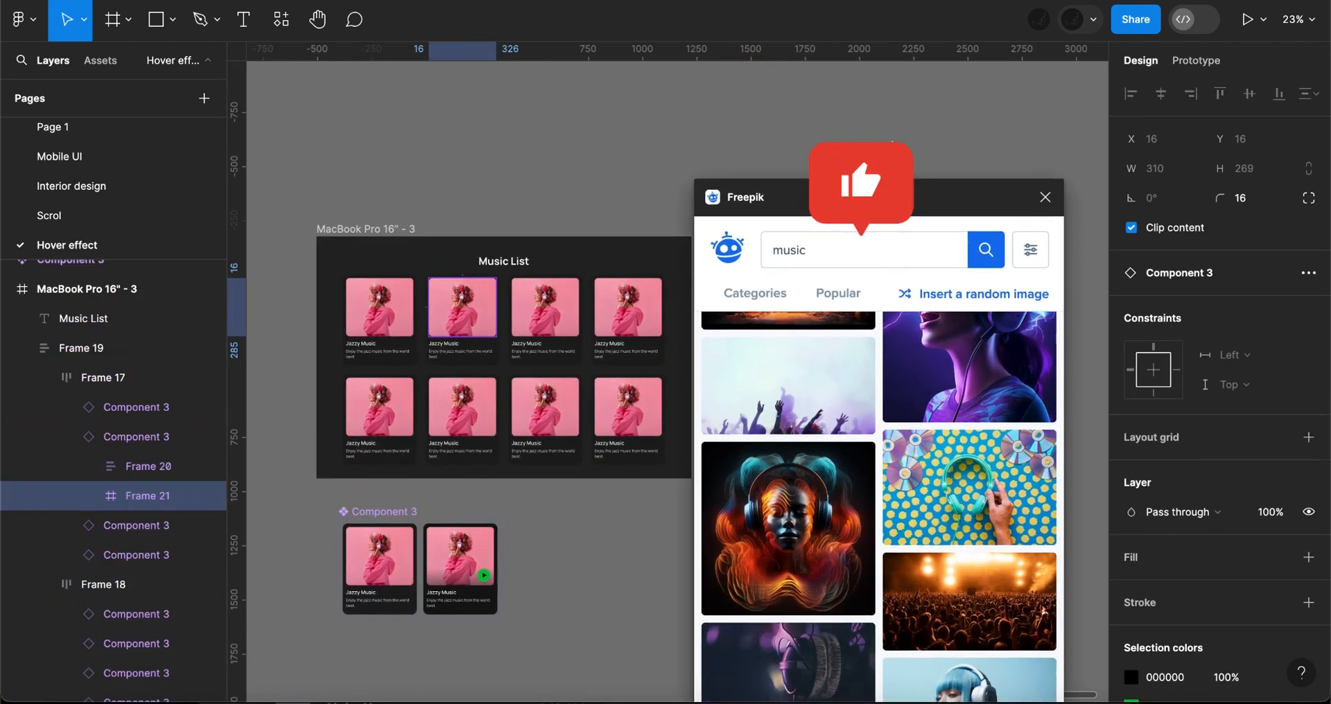
pyautogui.moveTo(892, 141); pyautogui.dragTo(894, 124)
# - Replace the photo in the upper row's second card with Freepik's black-and-white stage microphone photo
pyautogui.doubleClick(492, 309)
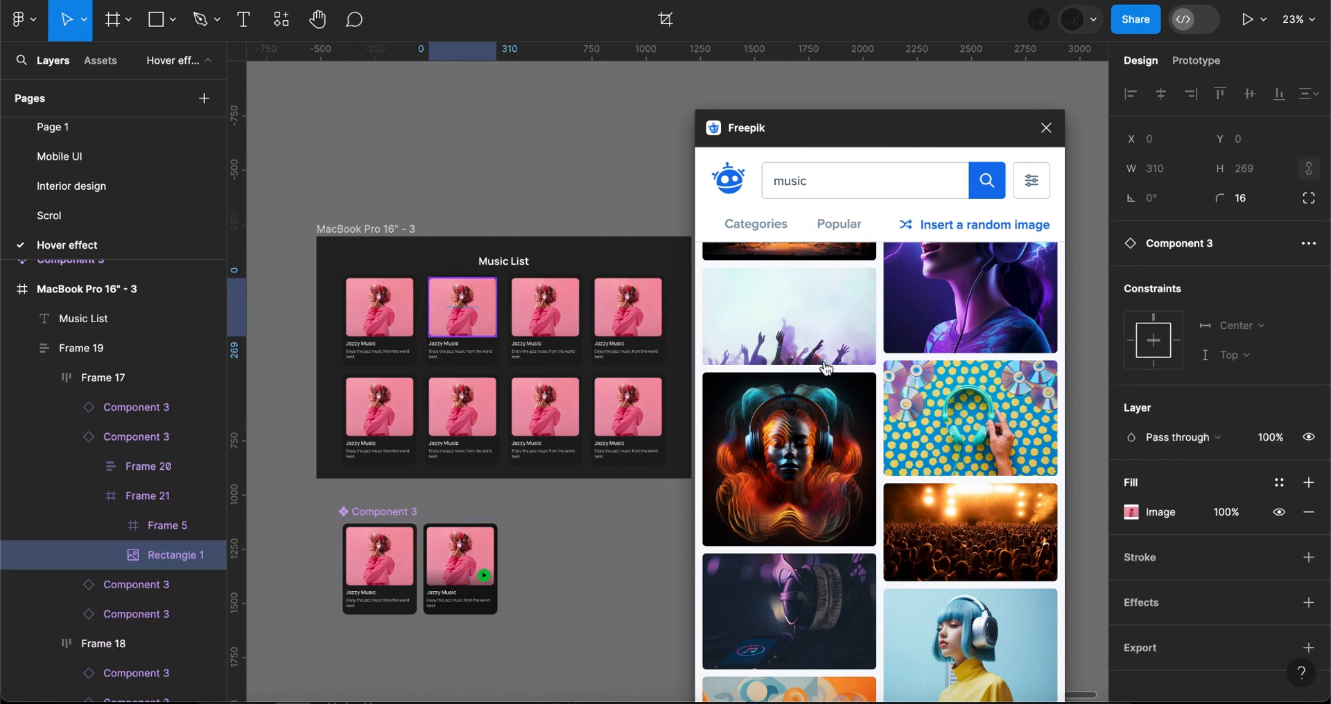
pyautogui.scroll(2, 823, 366)
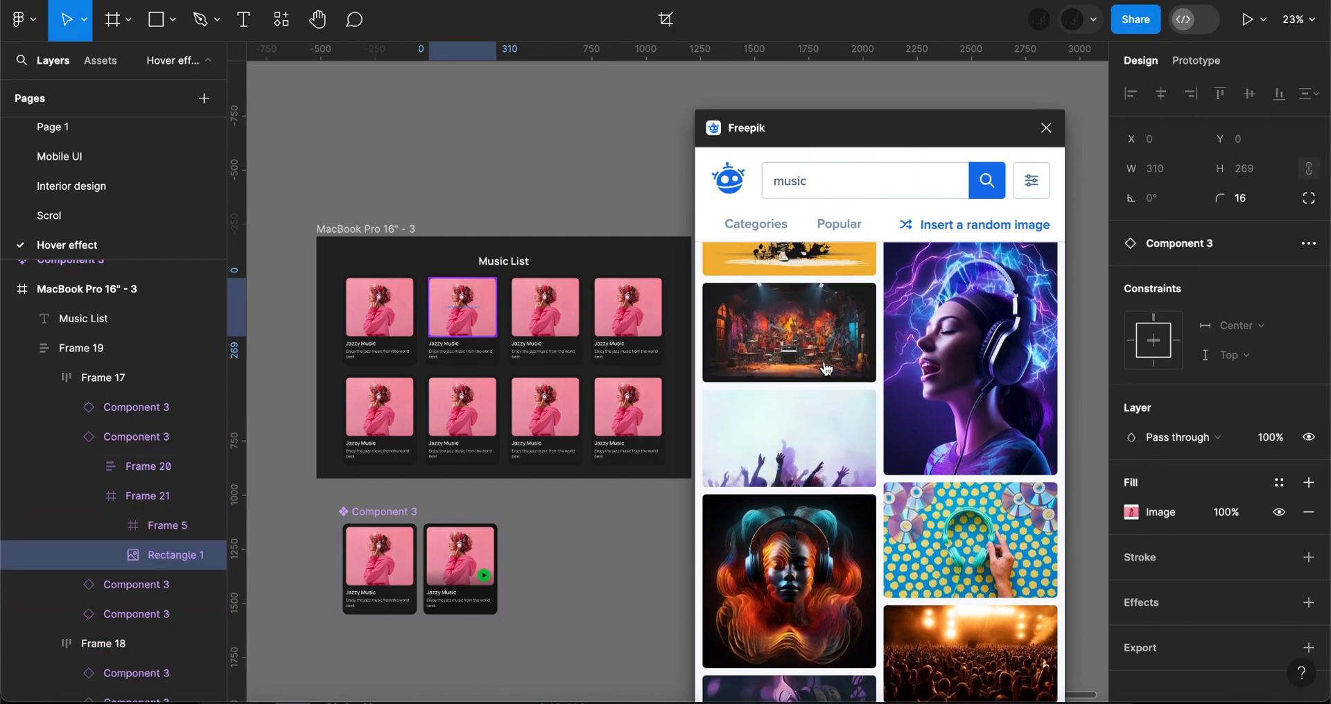
pyautogui.scroll(-10, 825, 368)
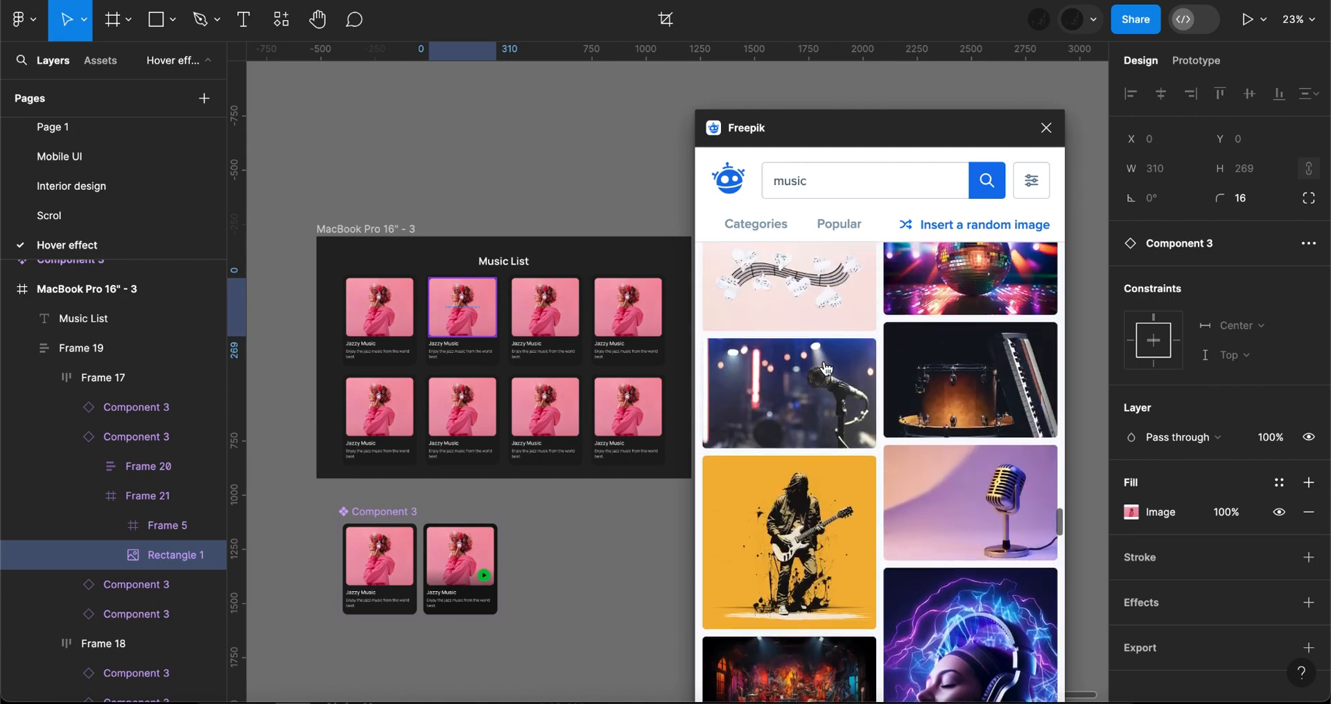
pyautogui.scroll(-10, 824, 368)
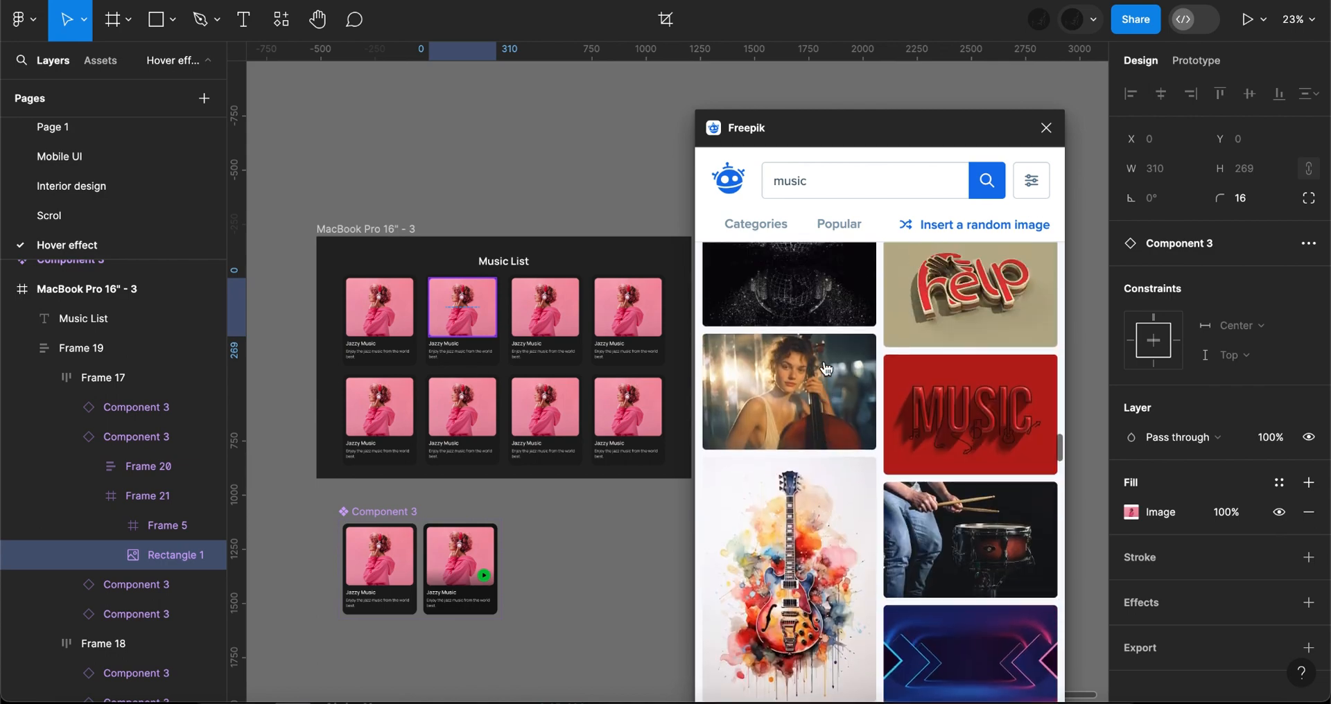
pyautogui.scroll(-5, 825, 368)
pyautogui.click(924, 388)
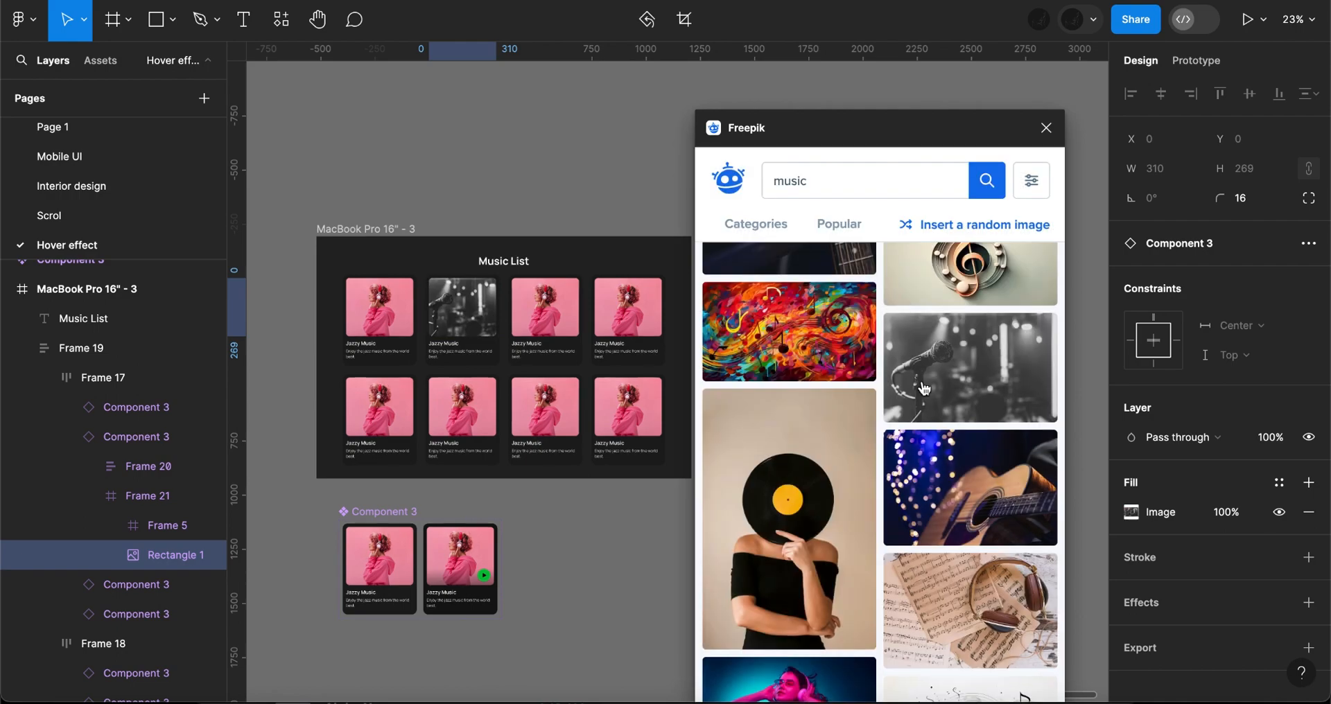
# - Fill the remaining six cards with Freepik photos: treble clef, disco ball, painted stage, concert crowd, studio band, and woman with headphones
pyautogui.click(545, 307)
pyautogui.scroll(5, 929, 435)
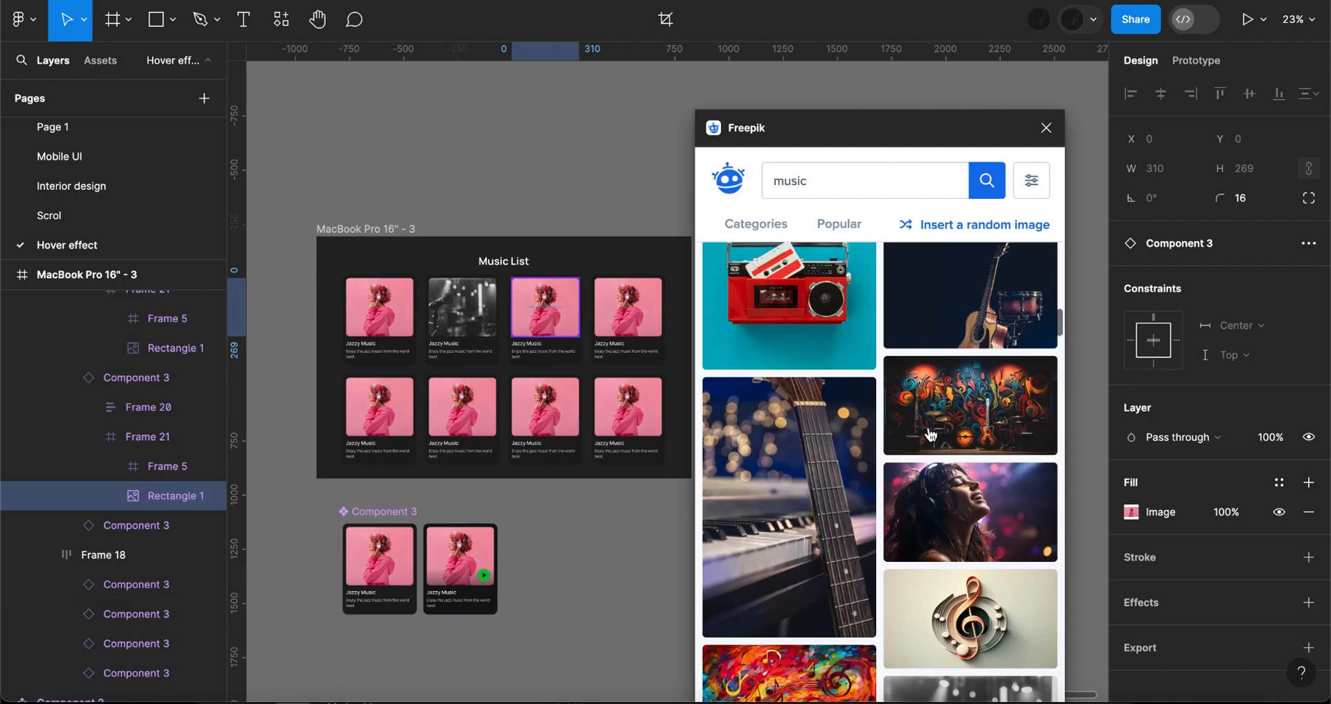
pyautogui.click(545, 407)
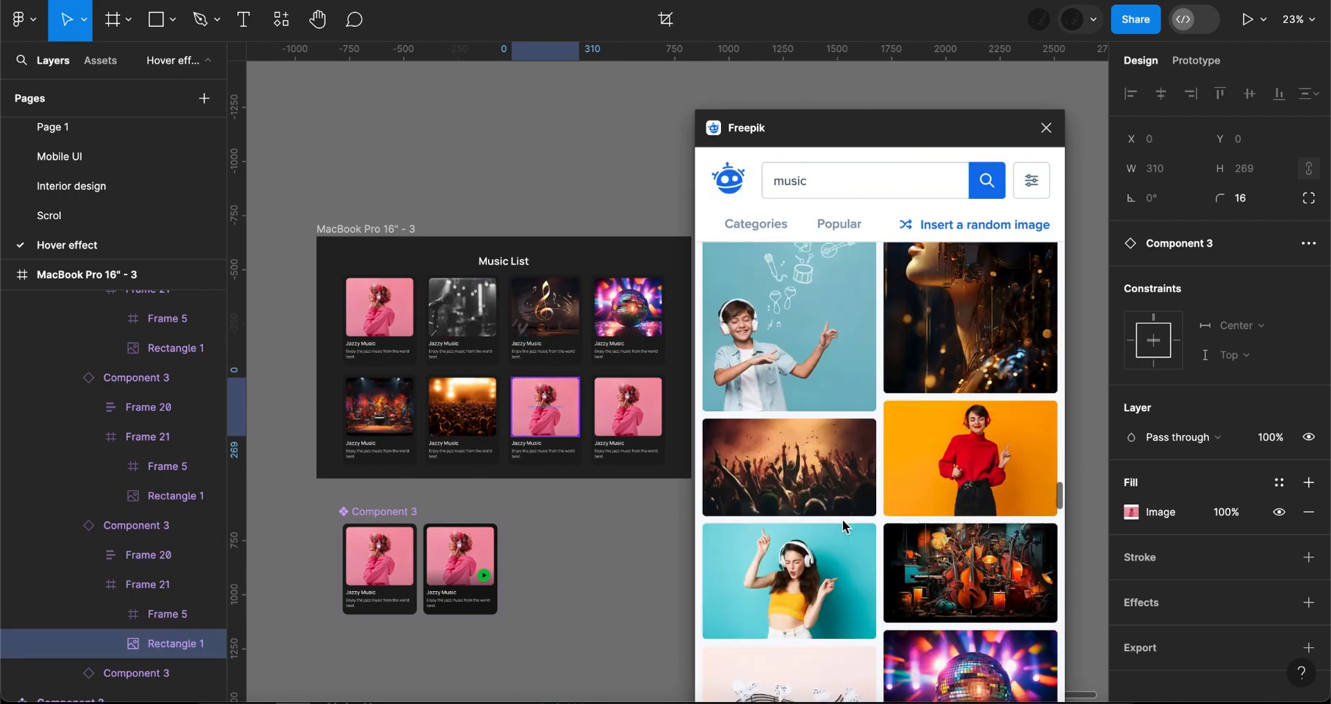
pyautogui.click(842, 519)
pyautogui.click(628, 407)
pyautogui.scroll(3, 926, 518)
pyautogui.click(926, 518)
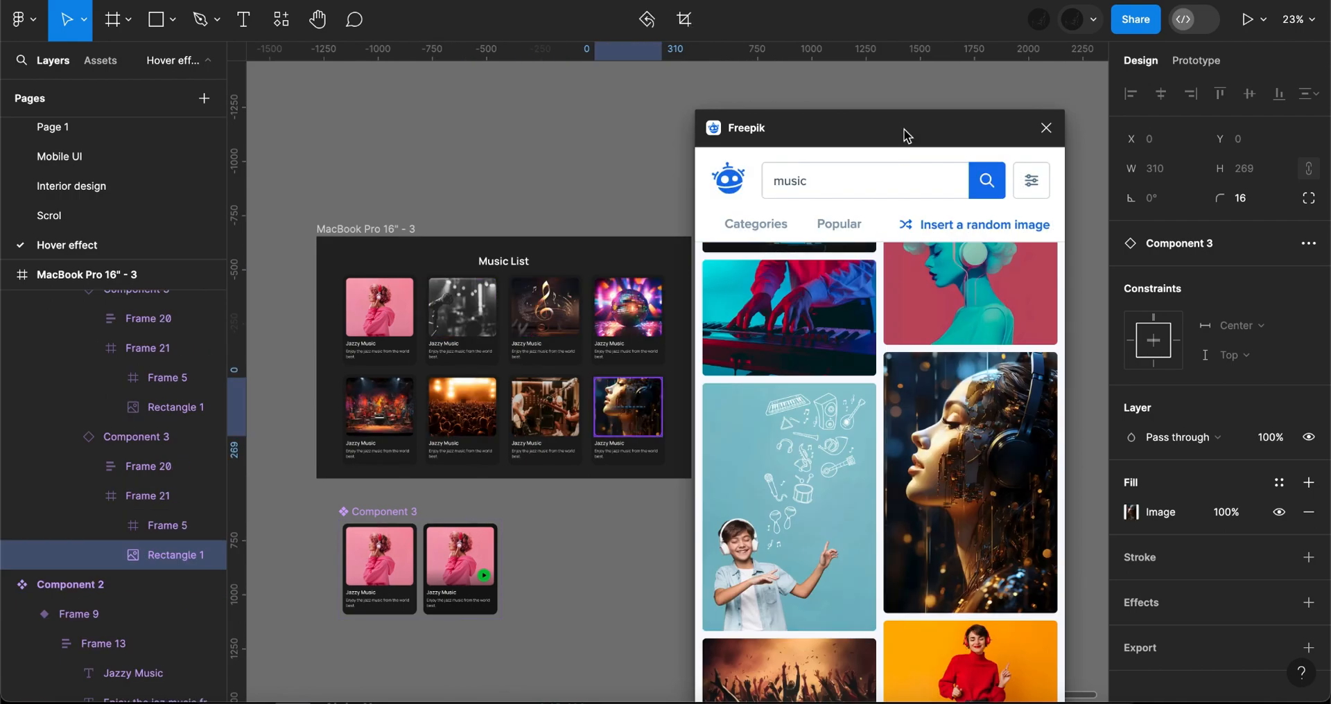
# - Move the Freepik window out of the way and reword the upper row's last three titles and descriptions for Country, Karaoke and Disco music
pyautogui.moveTo(906, 133); pyautogui.dragTo(909, 675)
pyautogui.scroll(10, 427, 366)
pyautogui.doubleClick(725, 355)
pyautogui.write('CountrycountryKaraokekaraoke')
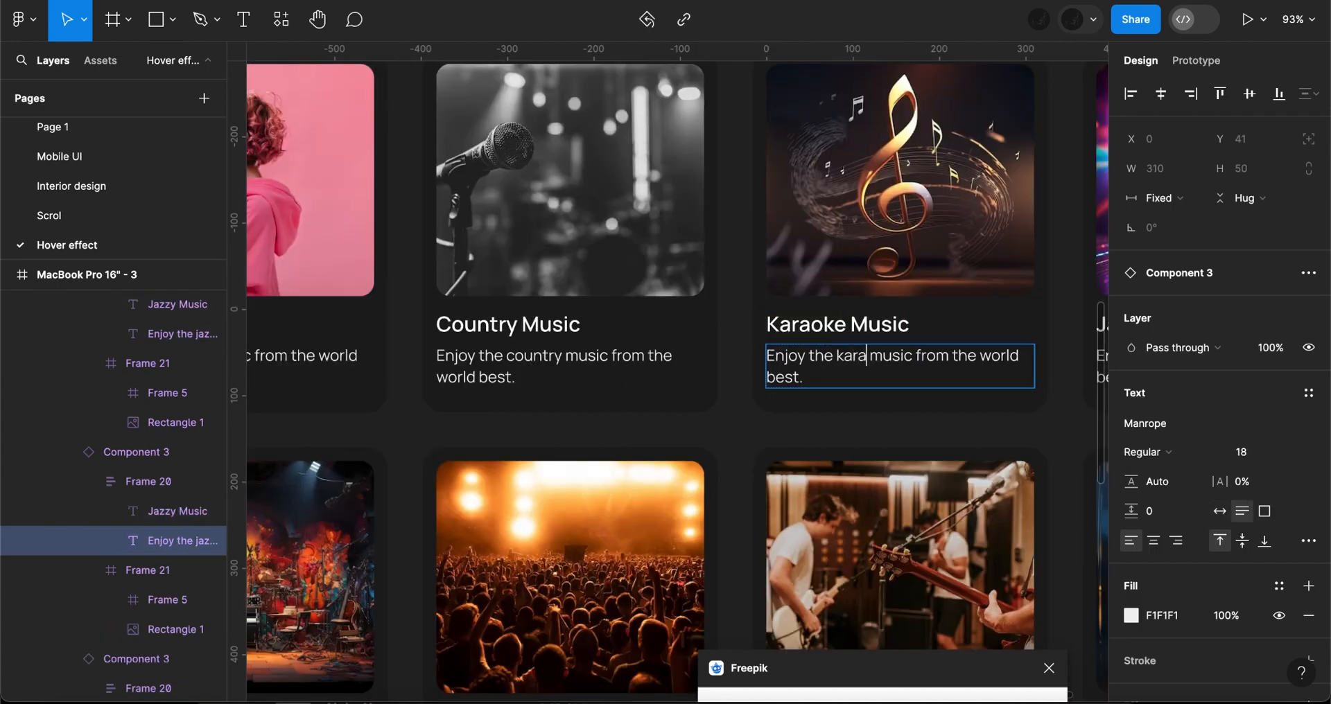
pyautogui.write('Discodisco')
# - Reword the titles and descriptions of the lower row's first two cards for Acoustic and Concert music
pyautogui.doubleClick(536, 440)
pyautogui.write('Acoustic')
pyautogui.doubleClick(585, 466)
pyautogui.write('acoustic')
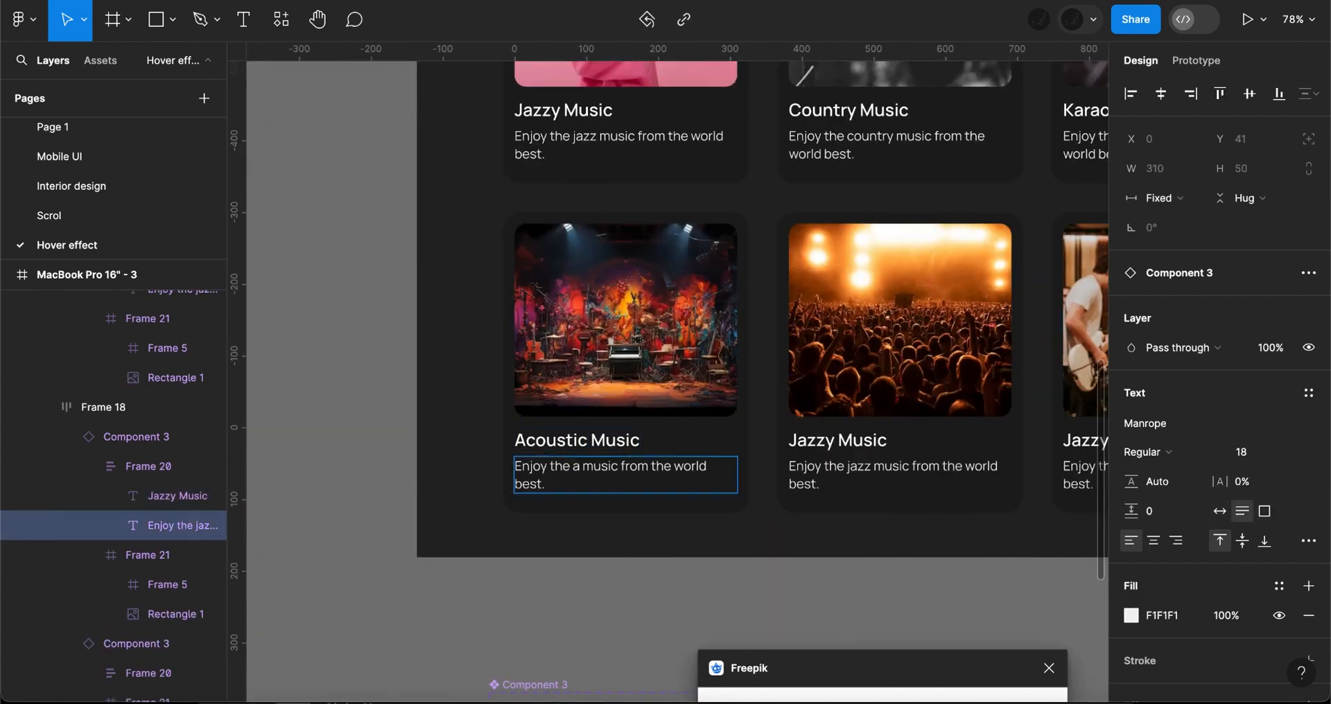
pyautogui.doubleClick(809, 439)
pyautogui.write('Concert')
pyautogui.doubleClick(860, 467)
pyautogui.write('concert')
# - Reword the titles and descriptions of the lower row's last two cards for Band and Soul music
pyautogui.doubleClick(843, 406)
pyautogui.write('Band')
pyautogui.doubleClick(904, 433)
pyautogui.write('bandSoul')
pyautogui.doubleClick(978, 400)
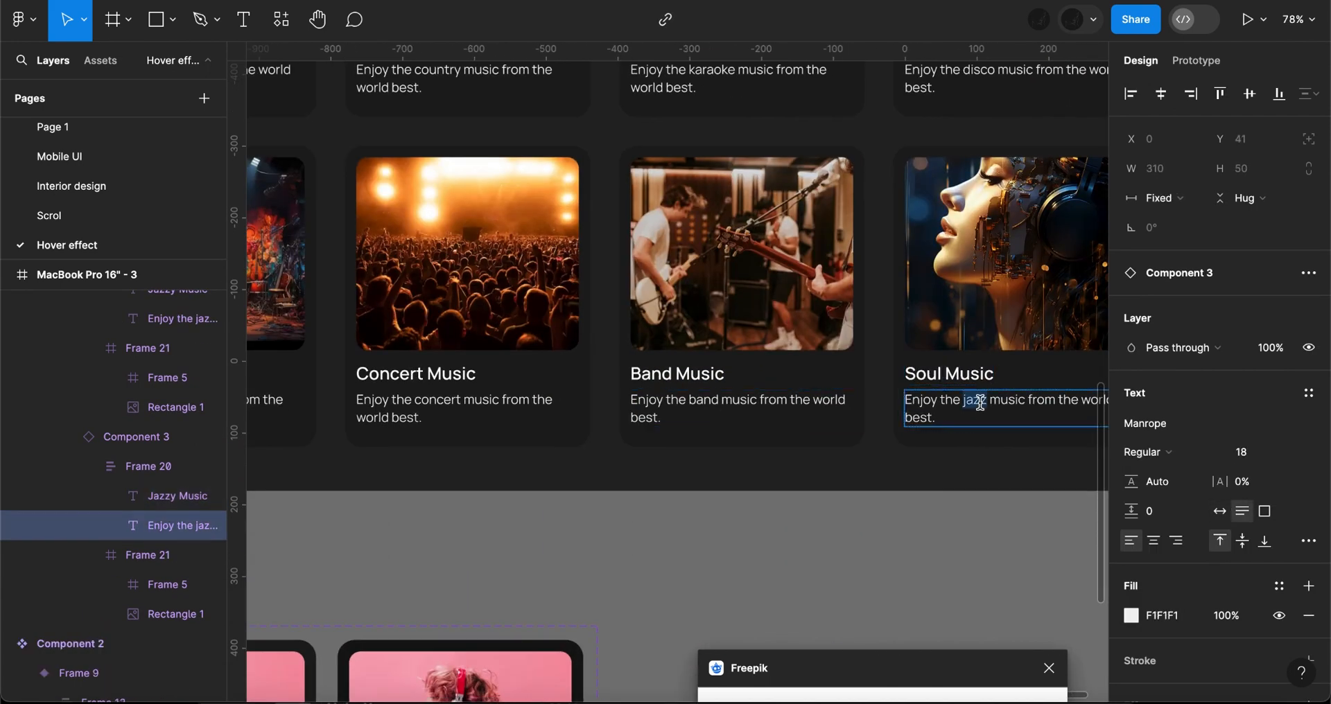
pyautogui.write('soul')
# - Present the Music List page as a prototype and scale it so the whole page shows on screen
pyautogui.click(1247, 19)
pyautogui.click(1235, 30)
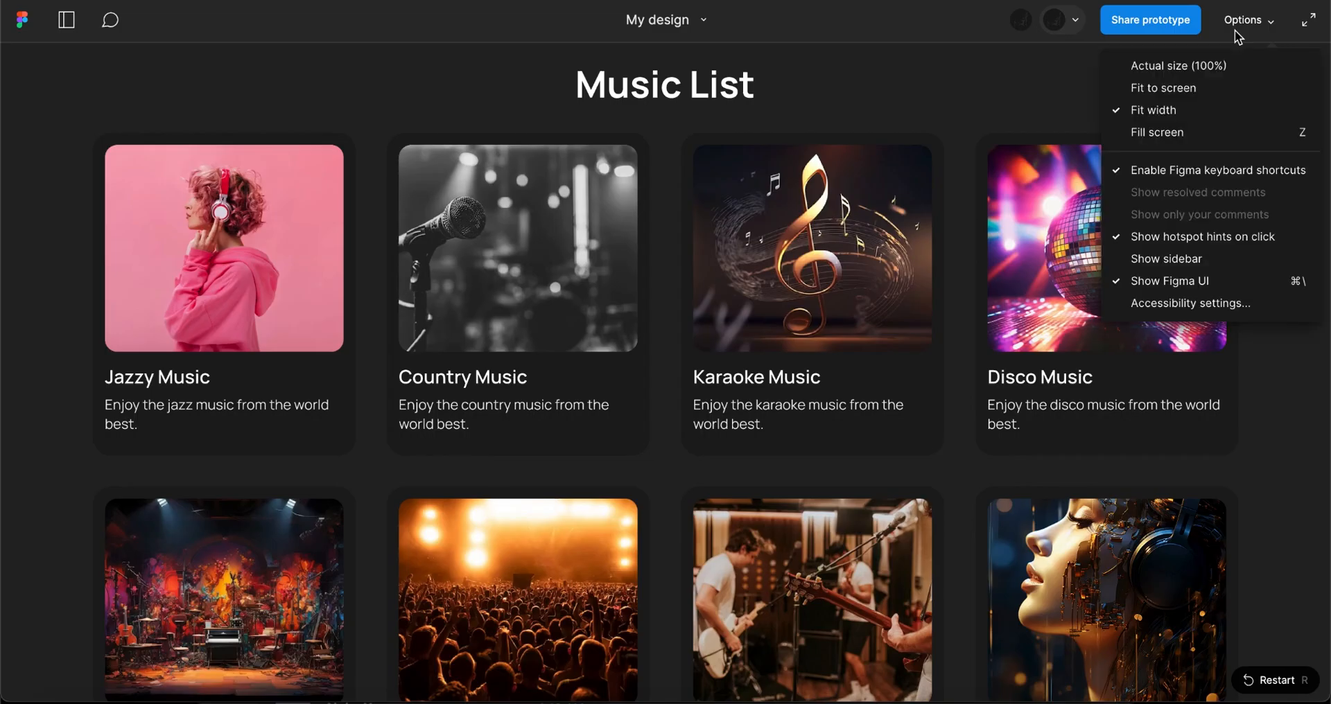
pyautogui.click(1182, 132)
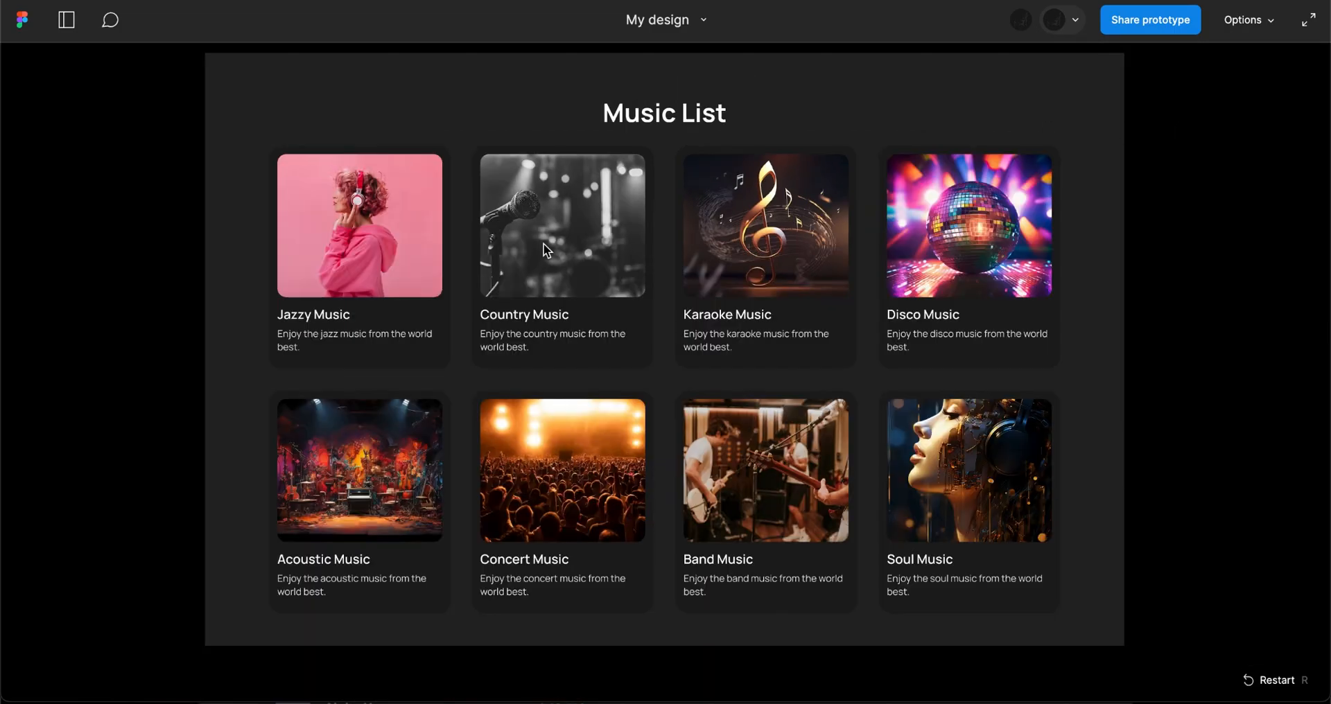
# - Test the play-button reveal on cards in both rows of the Music List prototype
pyautogui.moveTo(341, 179)
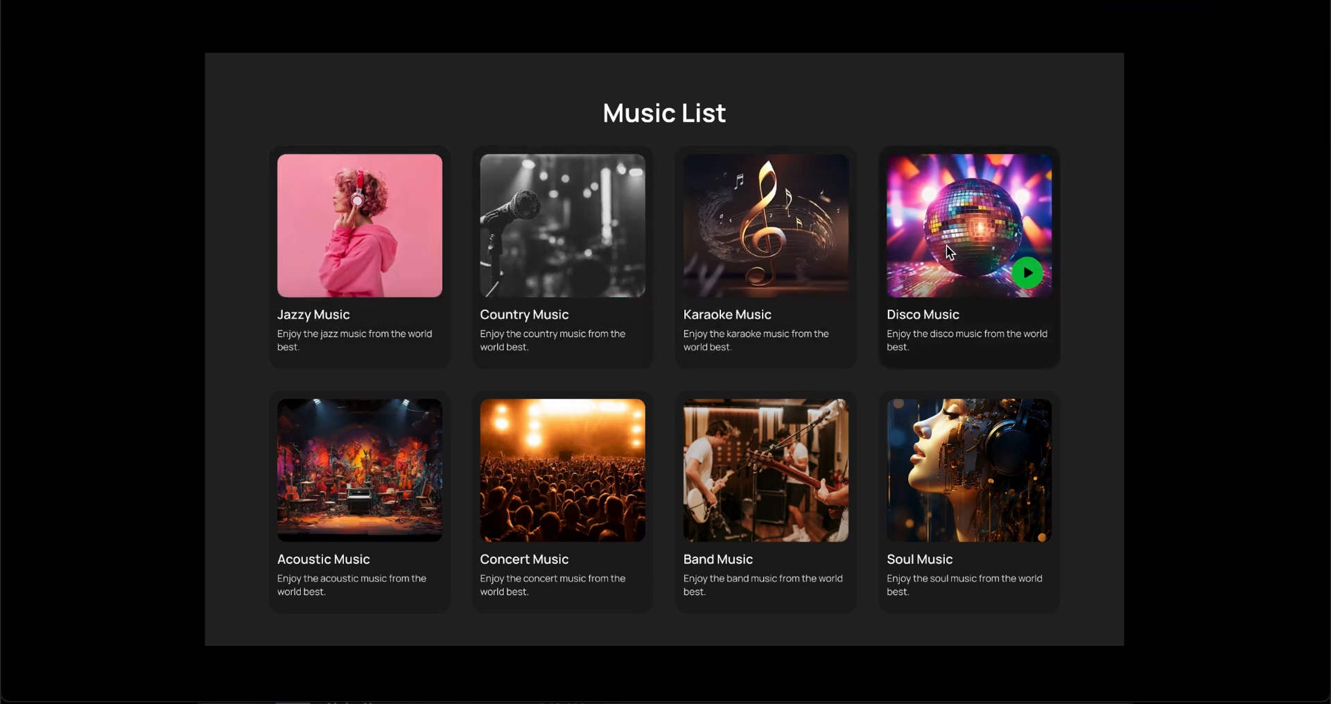
pyautogui.moveTo(954, 455)
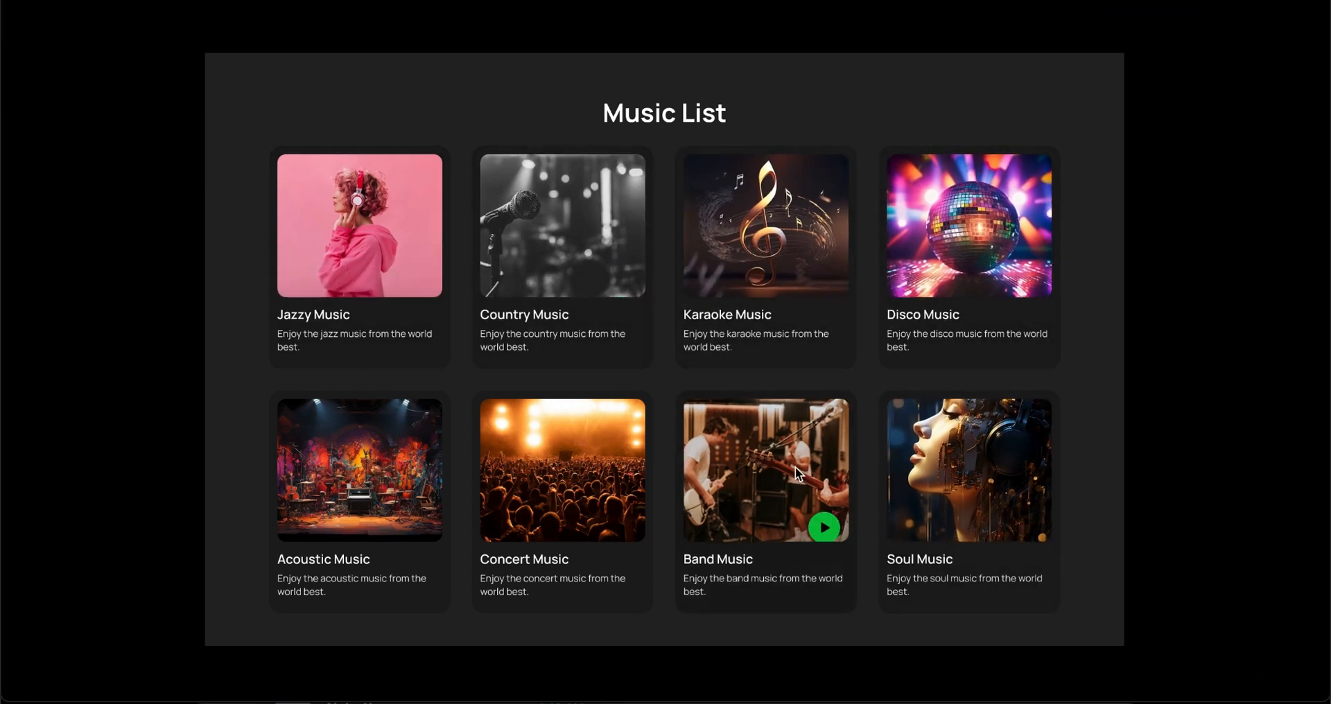
pyautogui.moveTo(579, 454)
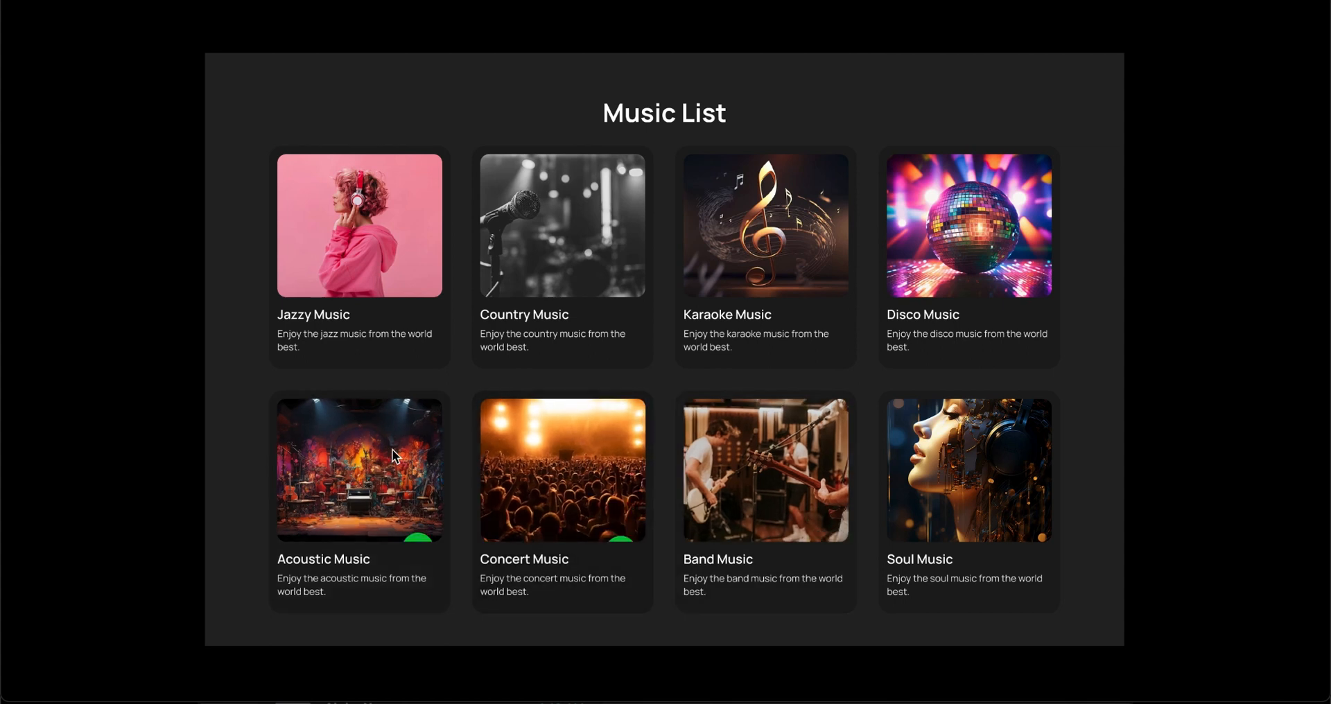
pyautogui.moveTo(329, 236)
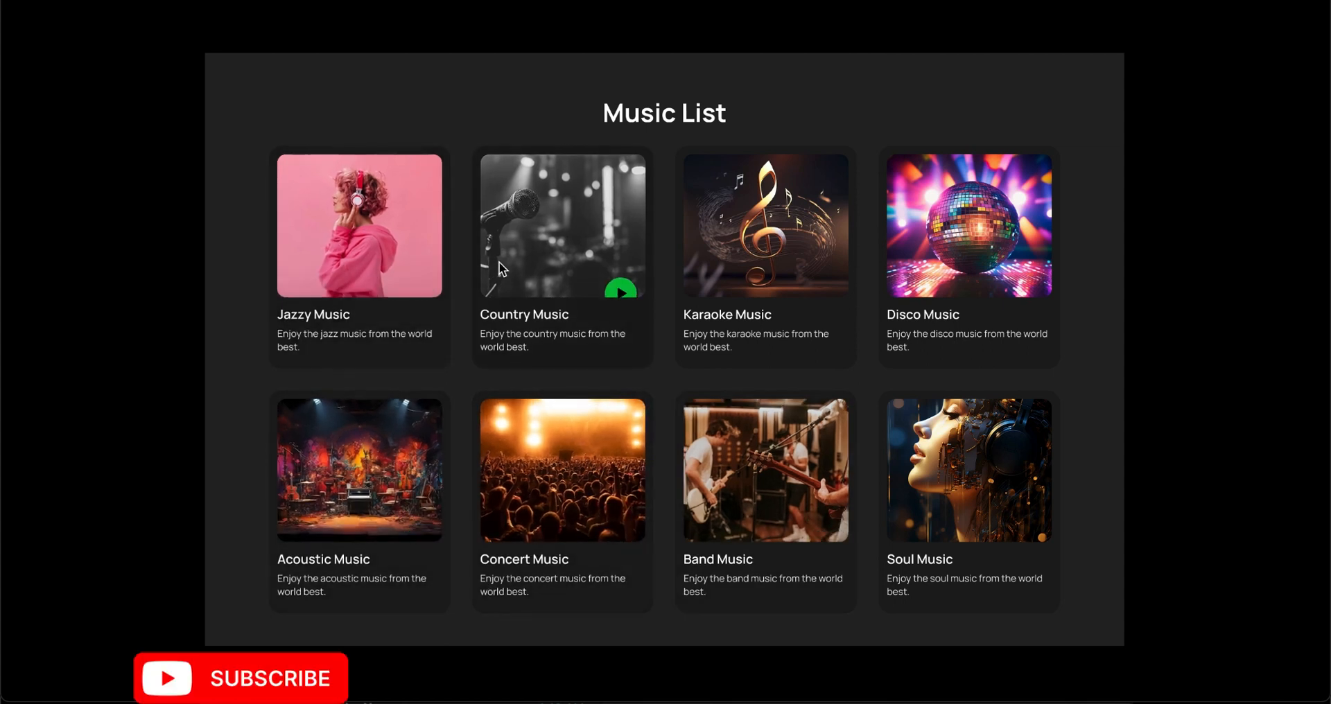